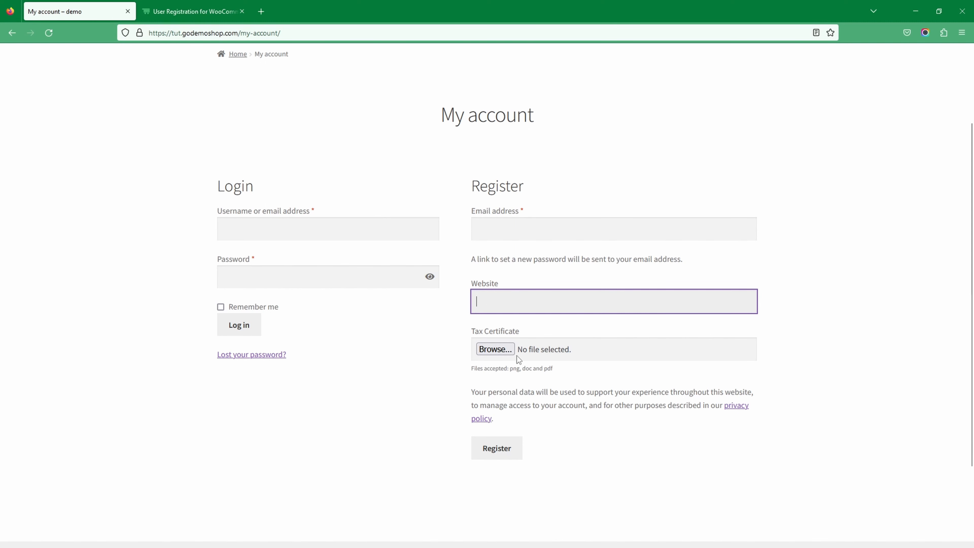
Step: Attach the tax certificate file and enter a test email address
{"action": "left_click", "coordinate": [502, 351]}
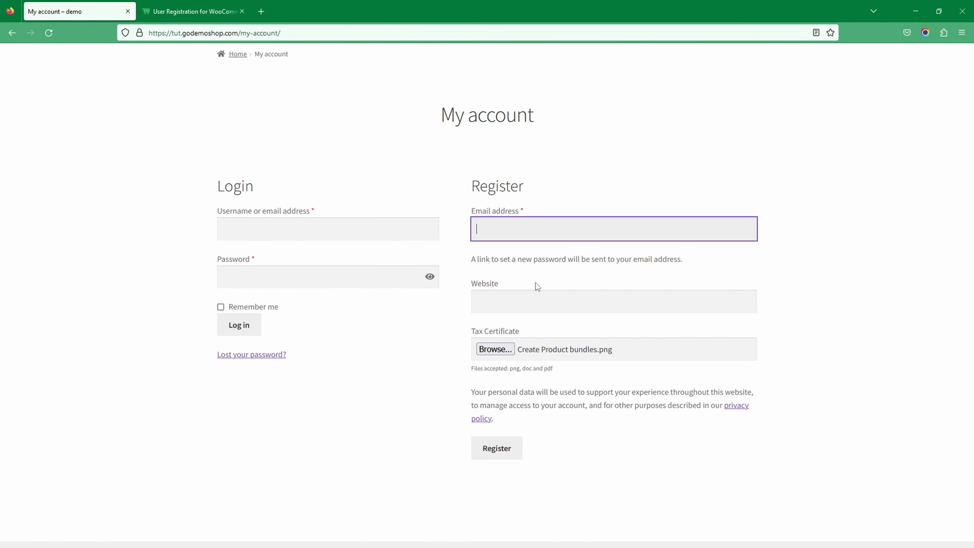
{"action": "type", "text": "test.com"}
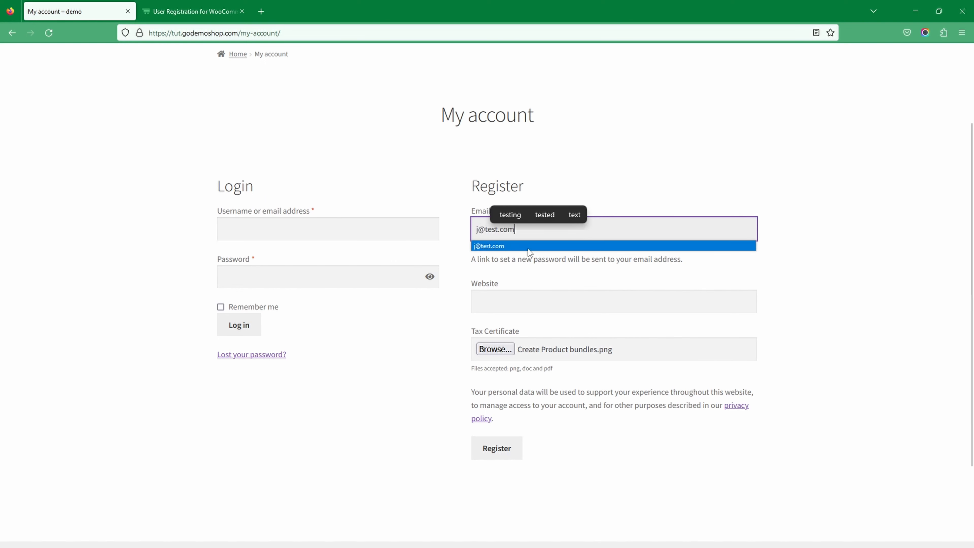
{"action": "left_click", "coordinate": [528, 248]}
{"action": "left_click", "coordinate": [478, 231]}
{"action": "type", "text": "w43@"}
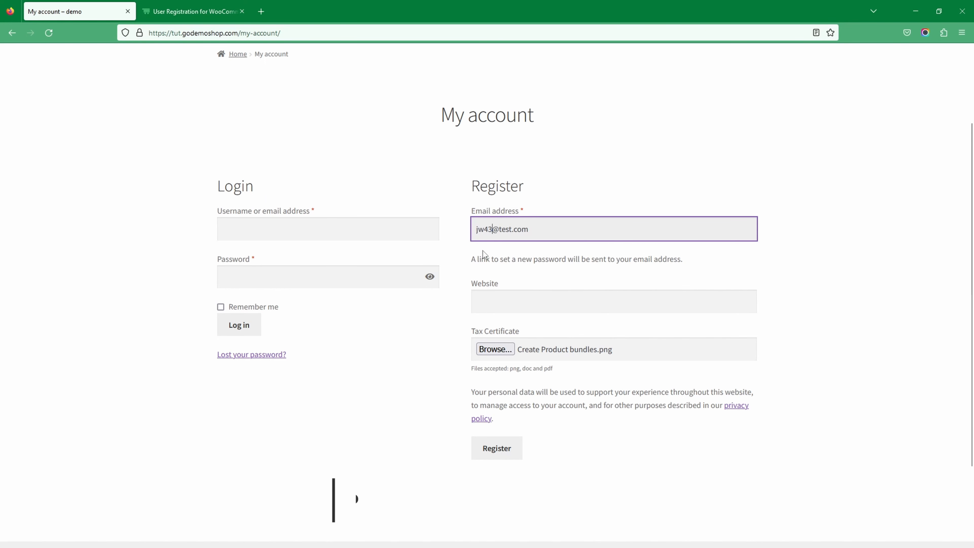
Step: Enter 'aefesa' as the website and submit the registration
{"action": "left_click", "coordinate": [483, 301]}
{"action": "type", "text": "aefesa"}
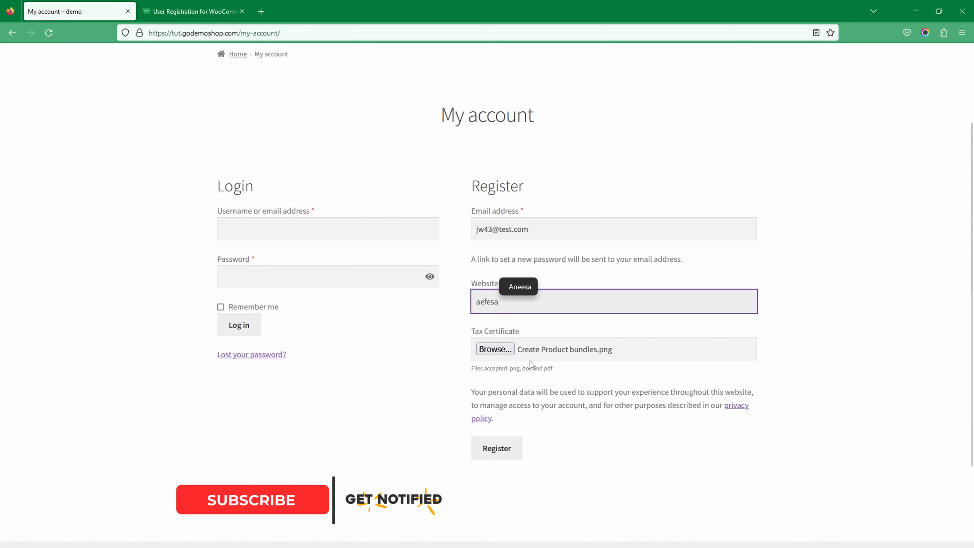
{"action": "left_click", "coordinate": [498, 449]}
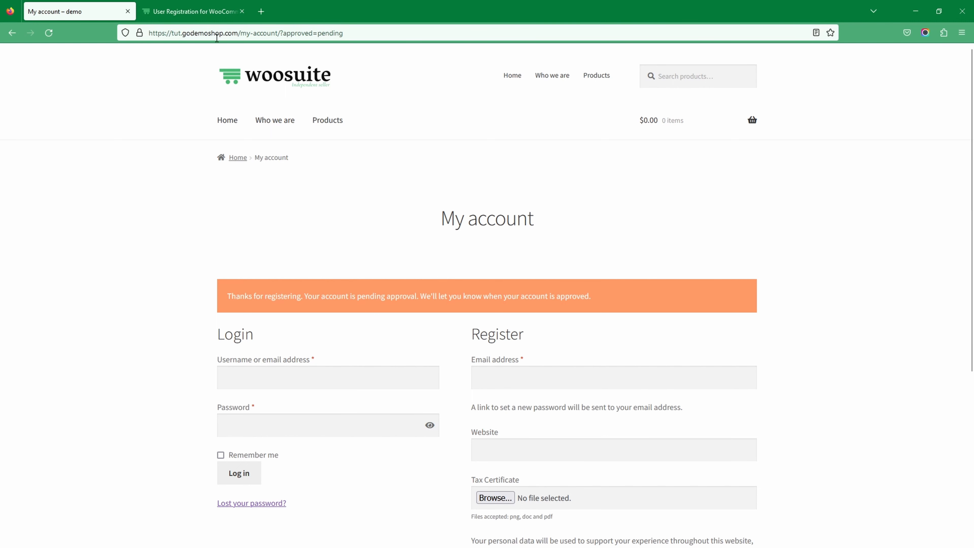
{"action": "left_click", "coordinate": [192, 11]}
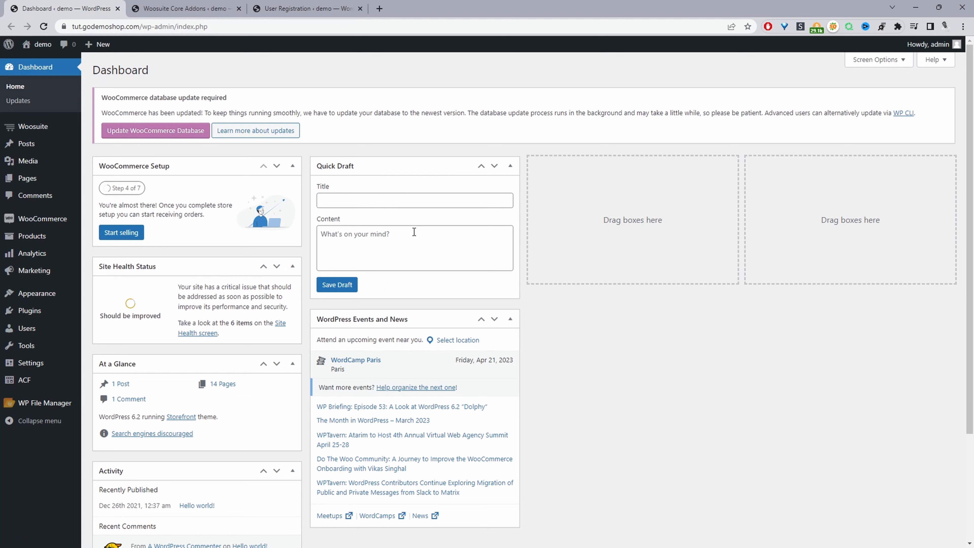
Step: Open Manage for the User Registration For WooCommerce addon from the Woosuite Addons list
{"action": "mouse_move", "coordinate": [29, 311]}
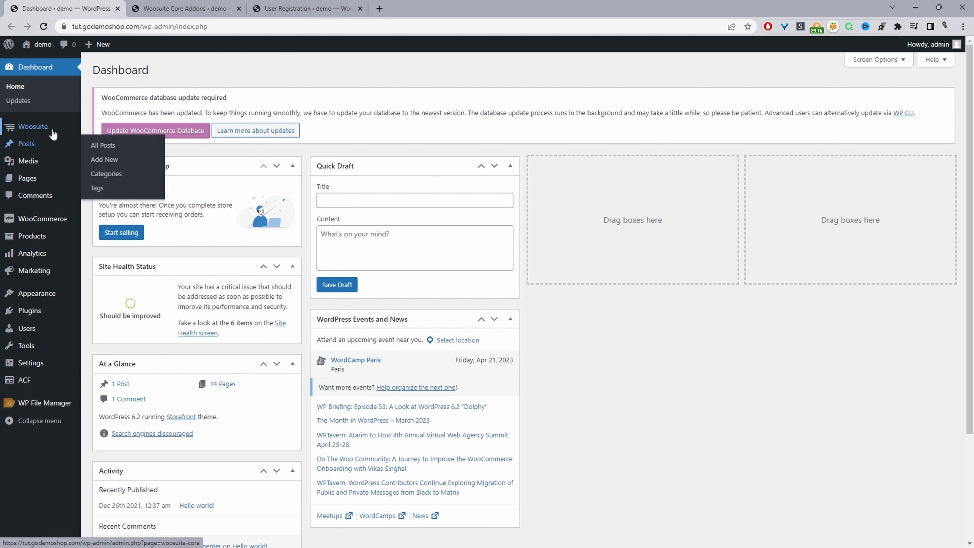
{"action": "mouse_move", "coordinate": [53, 134]}
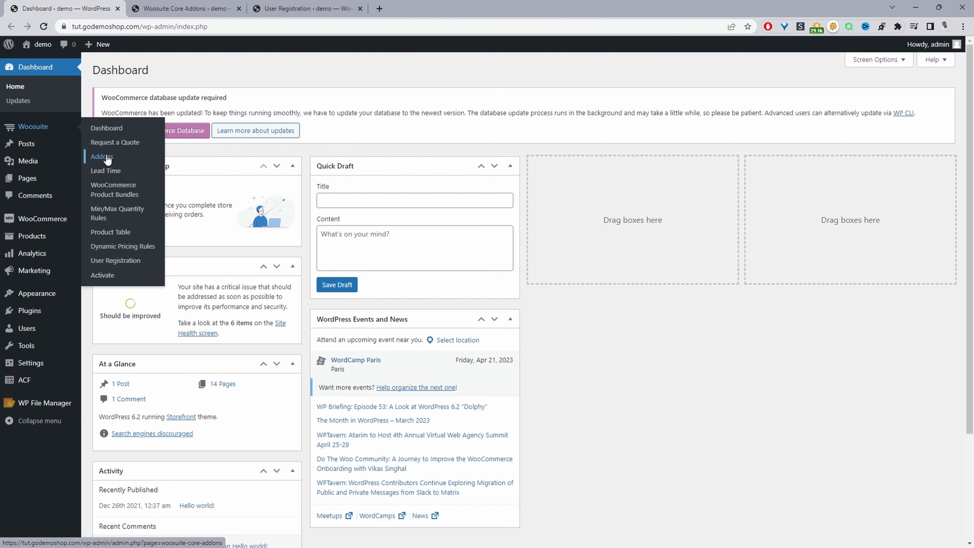
{"action": "left_click", "coordinate": [183, 5]}
{"action": "scroll", "coordinate": [373, 279], "scroll_direction": "down", "scroll_amount": 10}
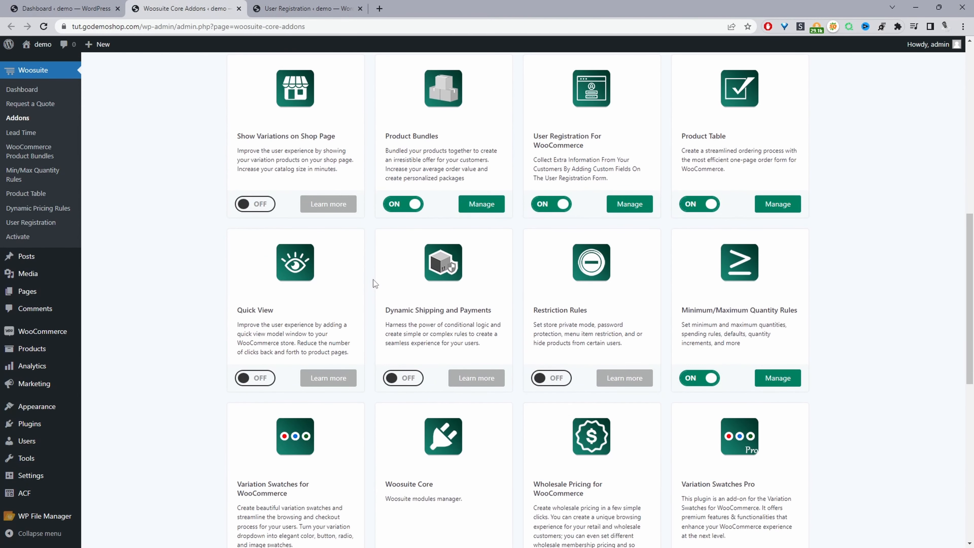
{"action": "scroll", "coordinate": [373, 279], "scroll_direction": "down", "scroll_amount": 9}
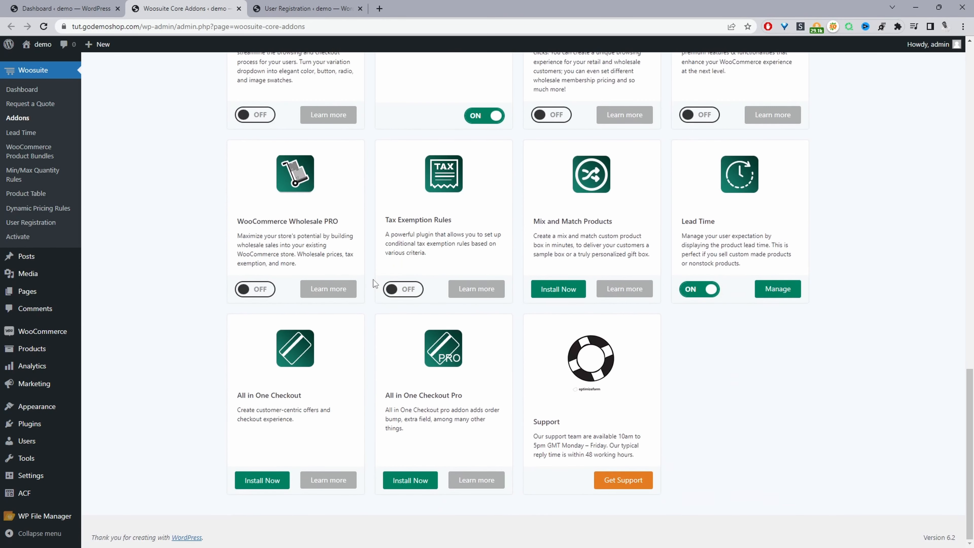
{"action": "scroll", "coordinate": [373, 279], "scroll_direction": "up", "scroll_amount": 10}
{"action": "left_click_drag", "start_coordinate": [603, 230], "coordinate": [518, 289]}
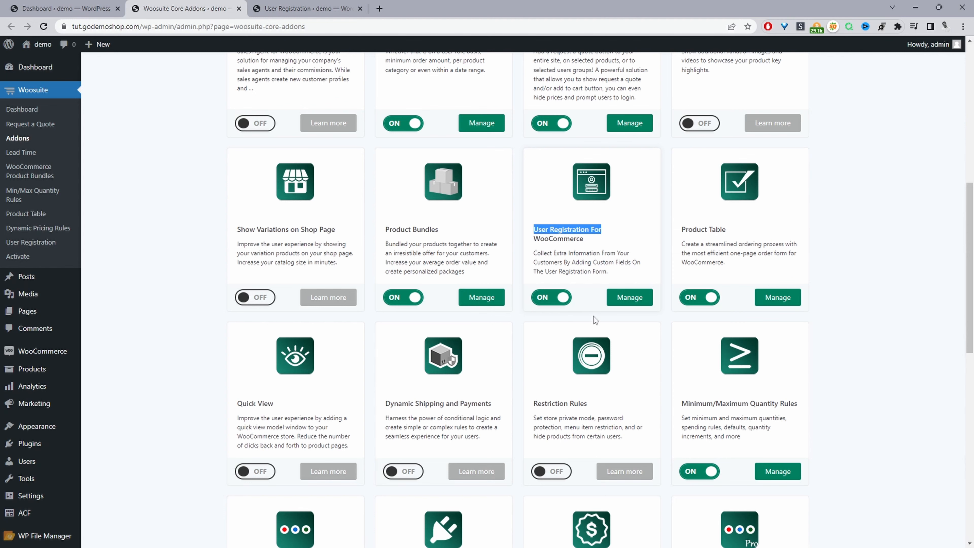
{"action": "left_click", "coordinate": [639, 302]}
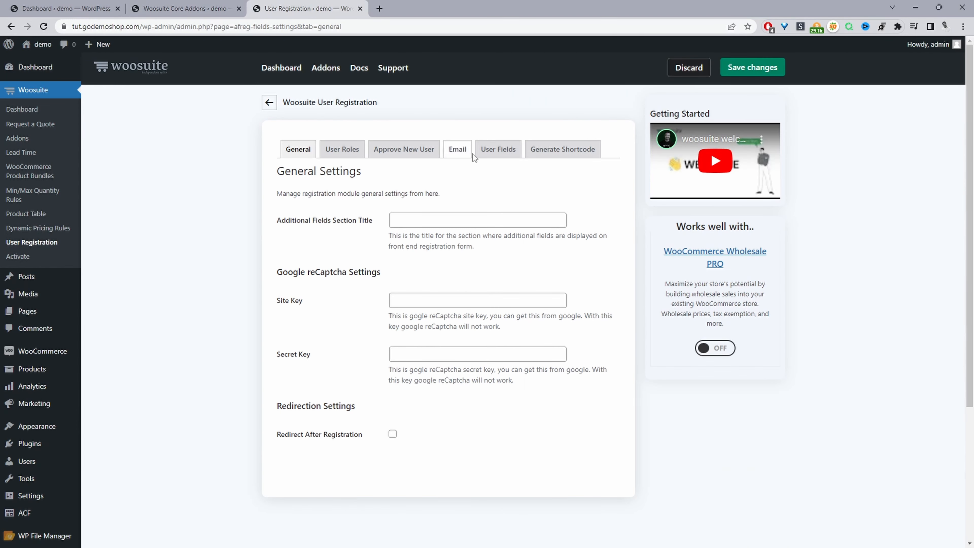
Step: In User Fields, add a new custom field below Website and Tax Certificate
{"action": "left_click", "coordinate": [500, 150]}
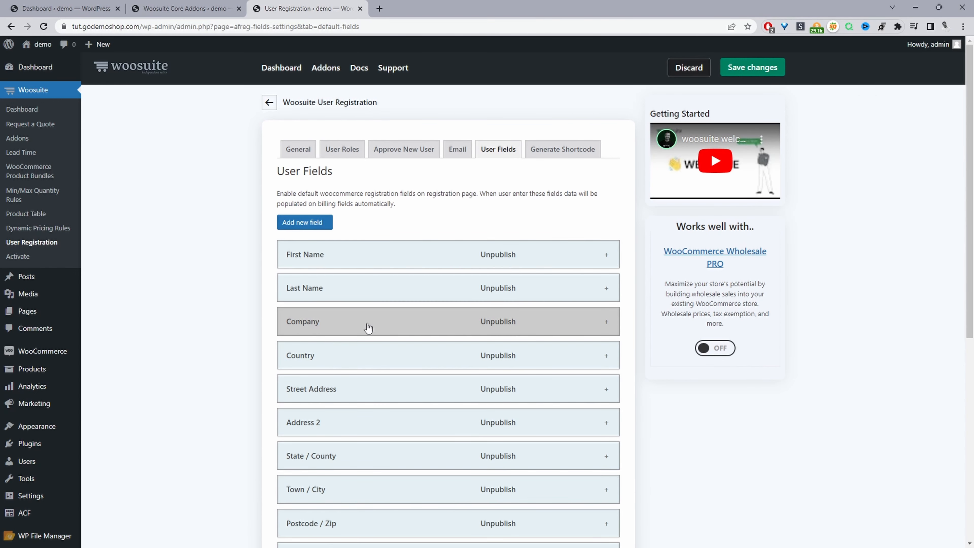
{"action": "scroll", "coordinate": [414, 315], "scroll_direction": "down", "scroll_amount": 3}
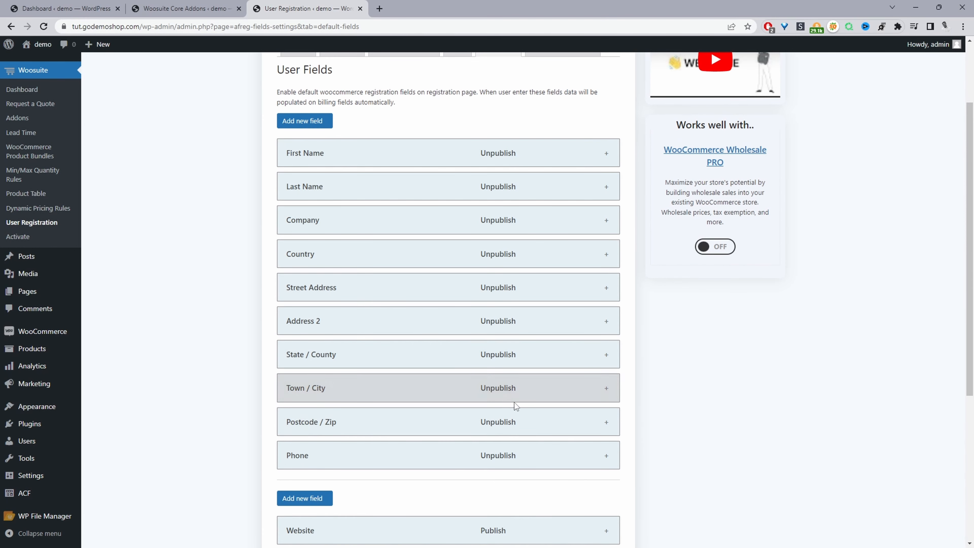
{"action": "scroll", "coordinate": [518, 399], "scroll_direction": "down", "scroll_amount": 2}
{"action": "scroll", "coordinate": [521, 395], "scroll_direction": "down", "scroll_amount": 4}
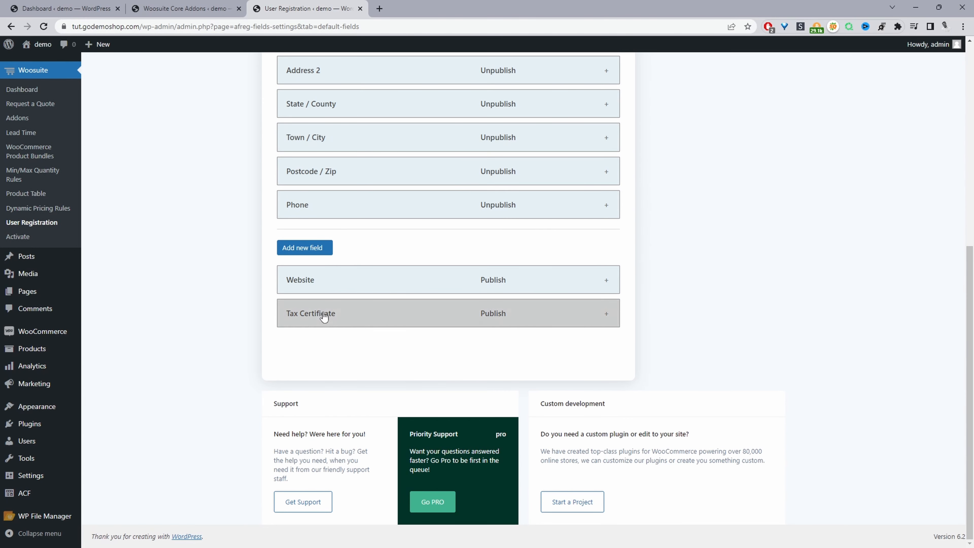
{"action": "left_click", "coordinate": [304, 249]}
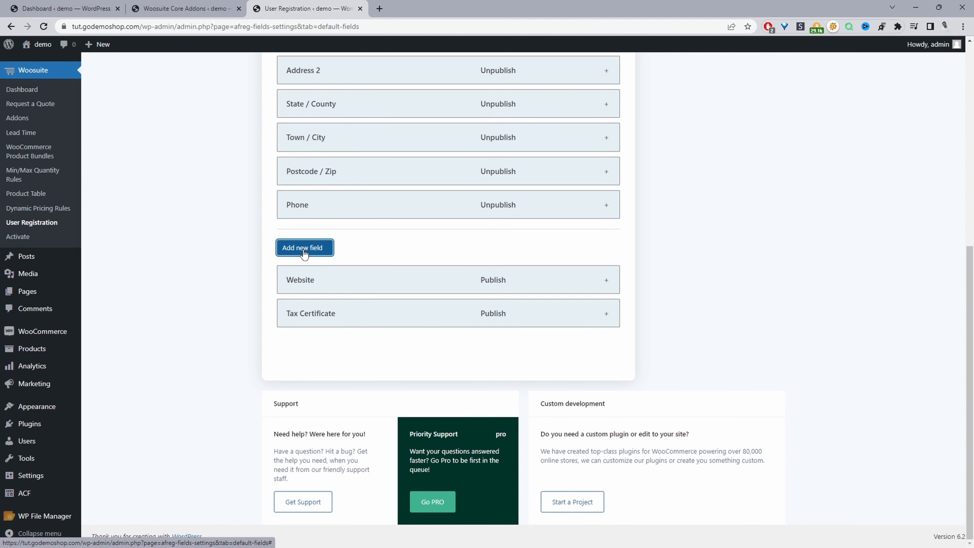
{"action": "scroll", "coordinate": [367, 351], "scroll_direction": "down", "scroll_amount": 2}
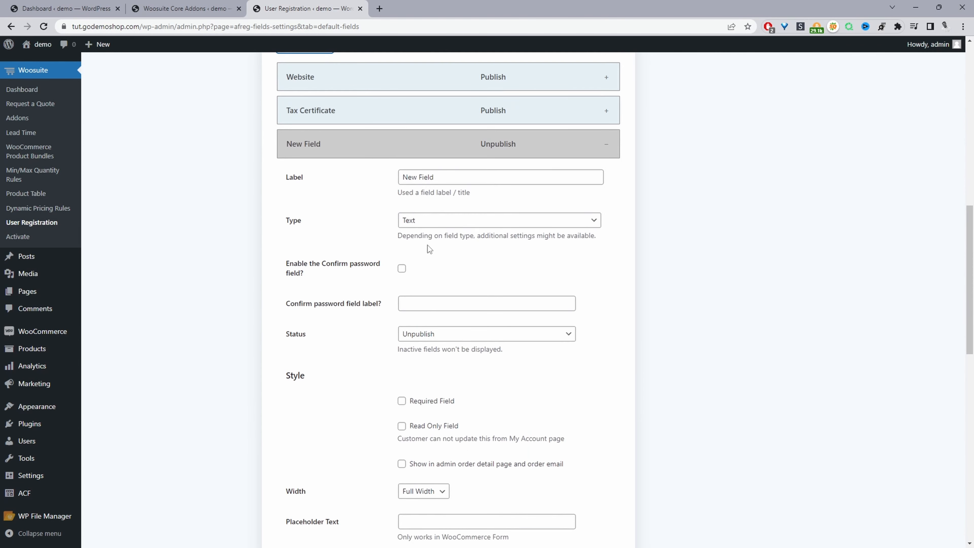
Step: Make the field a File Upload with 10 MB maximum size and png,jpg,doc,pdf allowed
{"action": "left_click", "coordinate": [432, 226]}
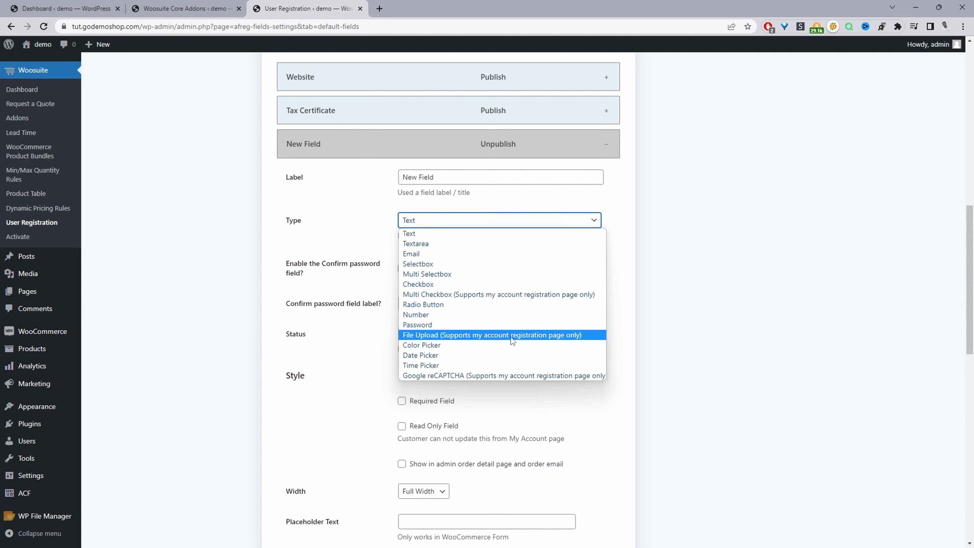
{"action": "left_click", "coordinate": [462, 335]}
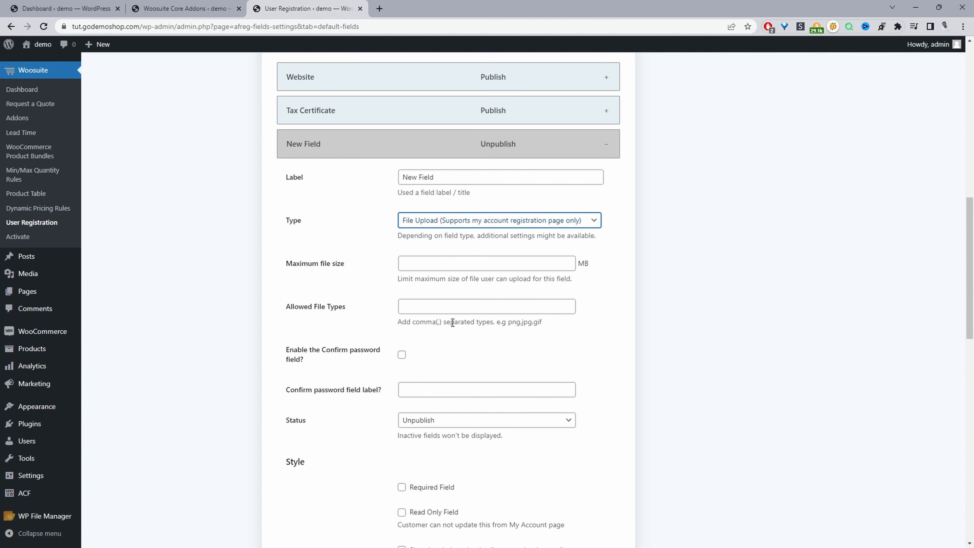
{"action": "left_click", "coordinate": [428, 265]}
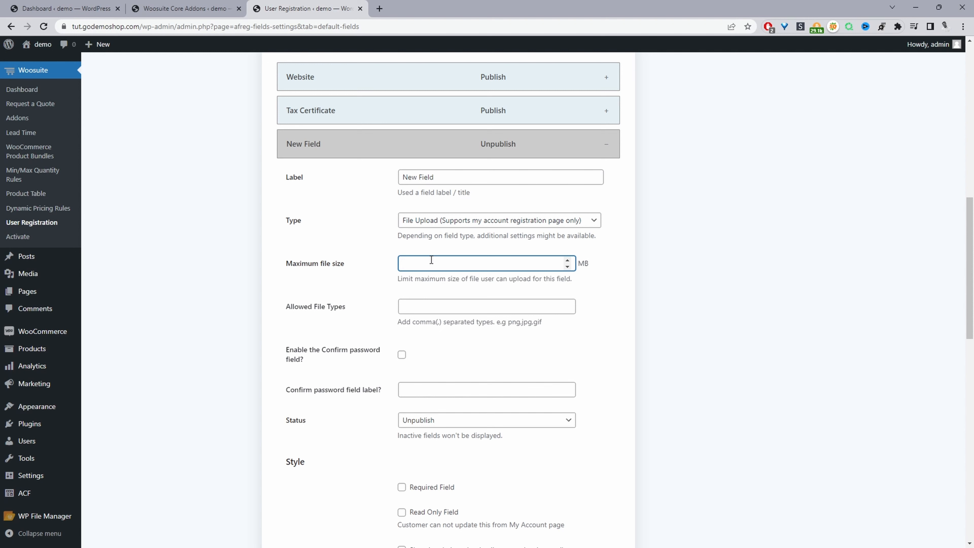
{"action": "type", "text": "10"}
{"action": "left_click", "coordinate": [420, 307]}
{"action": "key", "text": "Down"}
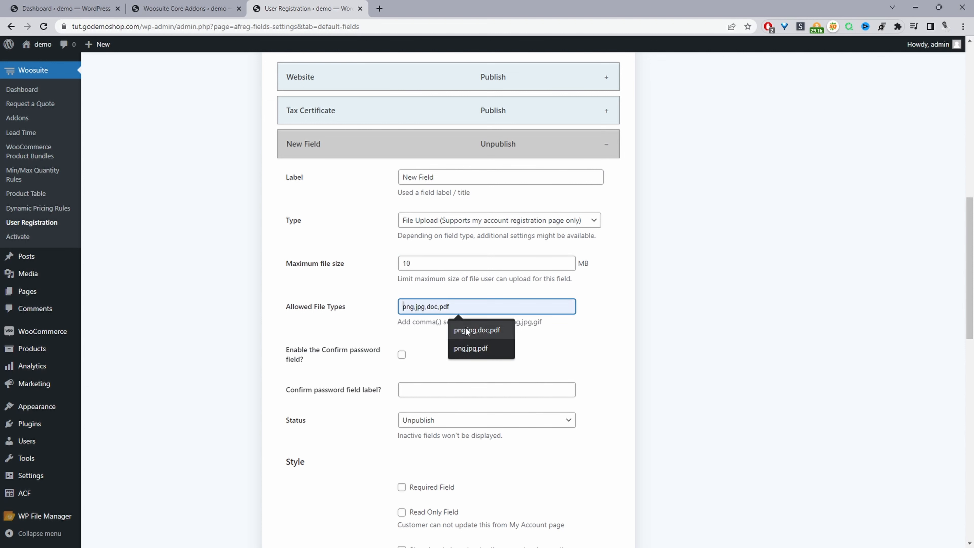
{"action": "key", "text": "Return"}
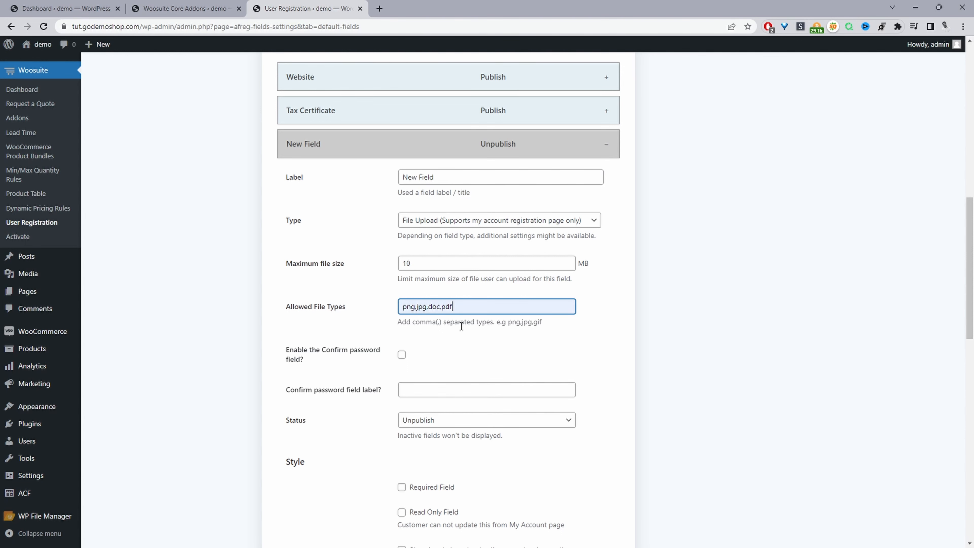
Step: Keep the field's width at Full Width and move on to its Description
{"action": "scroll", "coordinate": [495, 330], "scroll_direction": "down", "scroll_amount": 5}
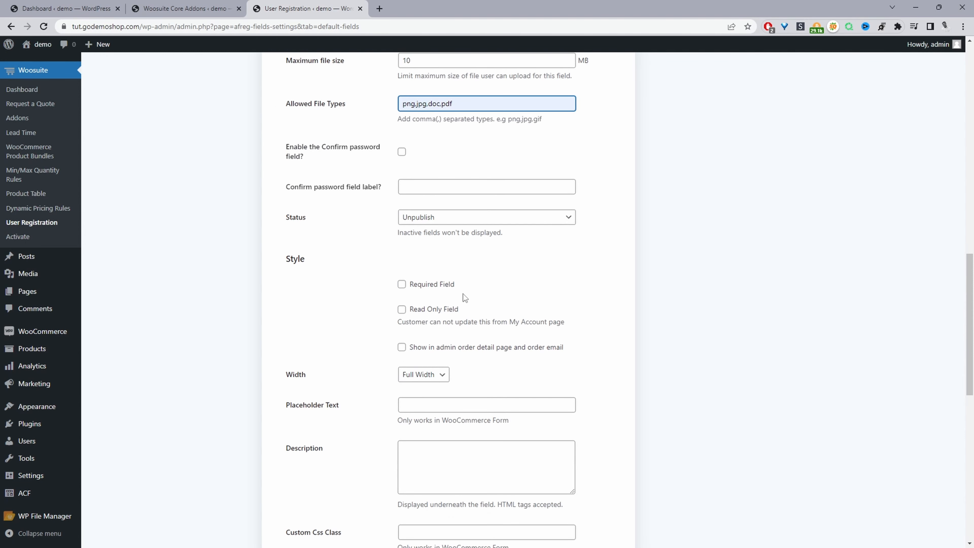
{"action": "scroll", "coordinate": [464, 298], "scroll_direction": "down", "scroll_amount": 3}
{"action": "left_click", "coordinate": [429, 273]}
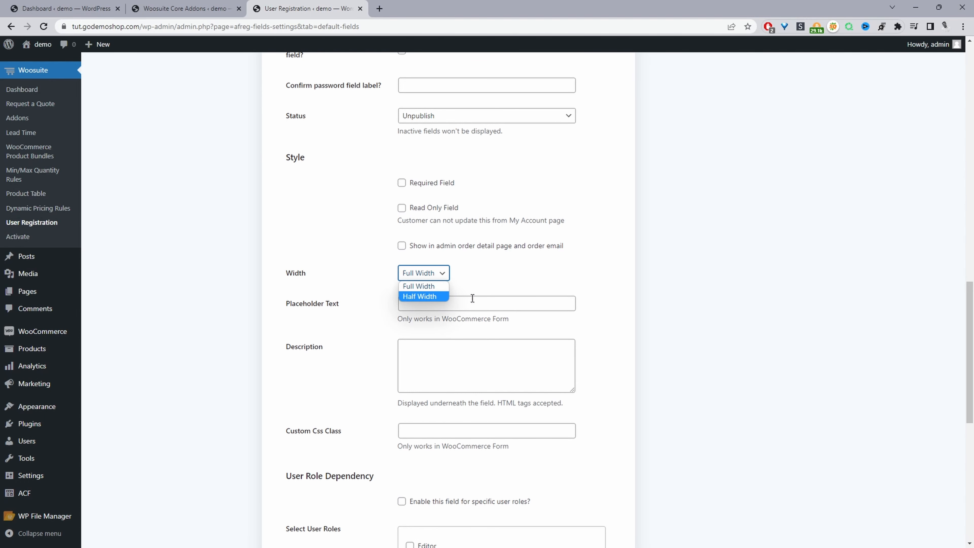
{"action": "left_click", "coordinate": [494, 280]}
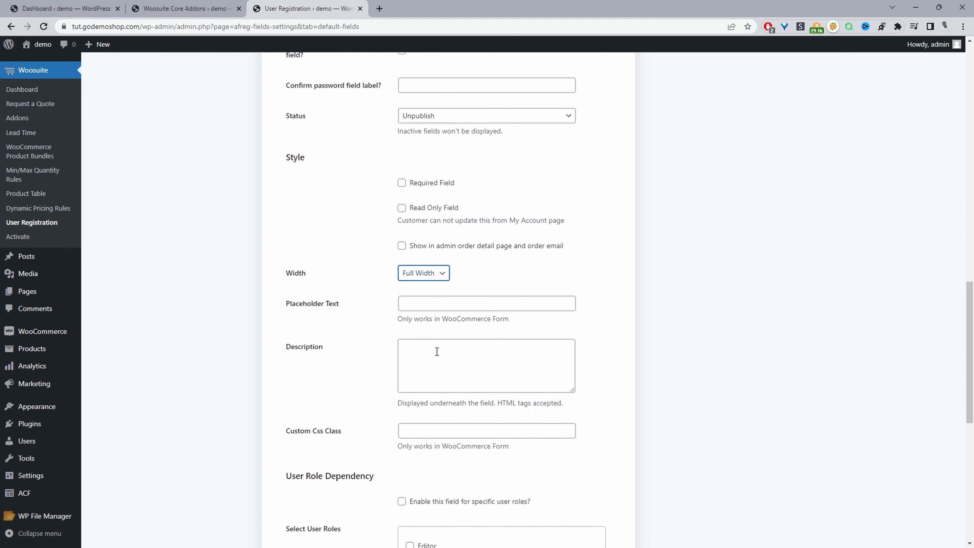
{"action": "left_click", "coordinate": [439, 363]}
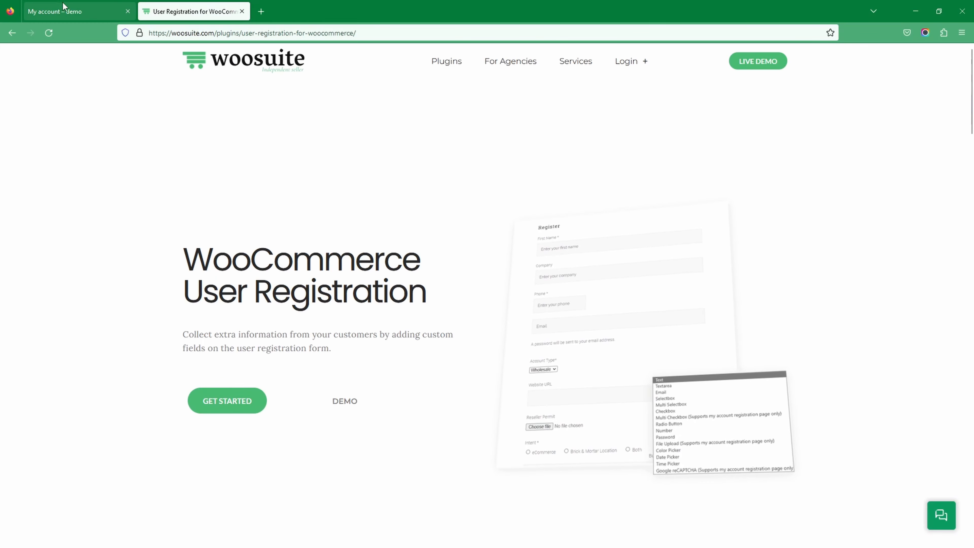
Step: Copy the 'Files accepted: png, doc and pdf' hint under Tax Certificate on My account
{"action": "left_click", "coordinate": [80, 11]}
{"action": "scroll", "coordinate": [482, 352], "scroll_direction": "down", "scroll_amount": 5}
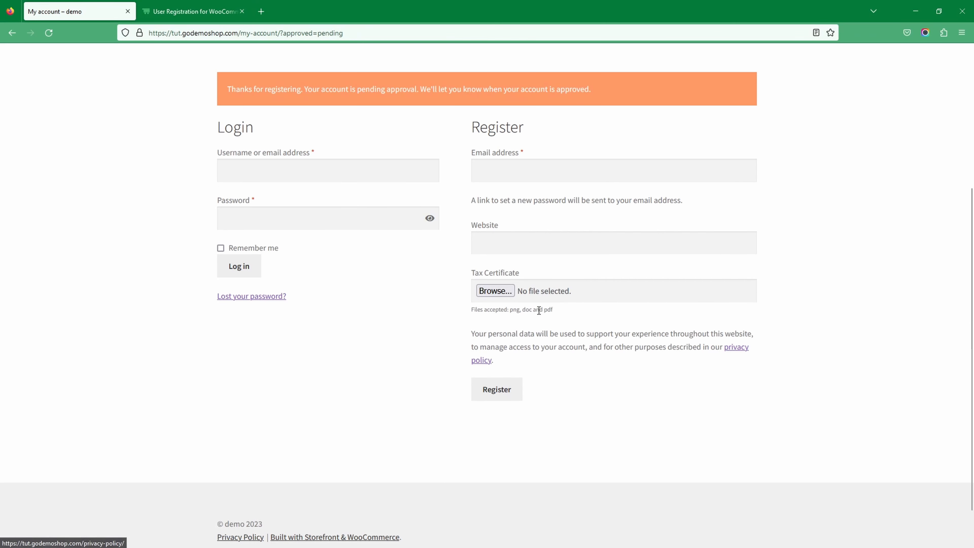
{"action": "left_click_drag", "start_coordinate": [555, 310], "coordinate": [478, 309]}
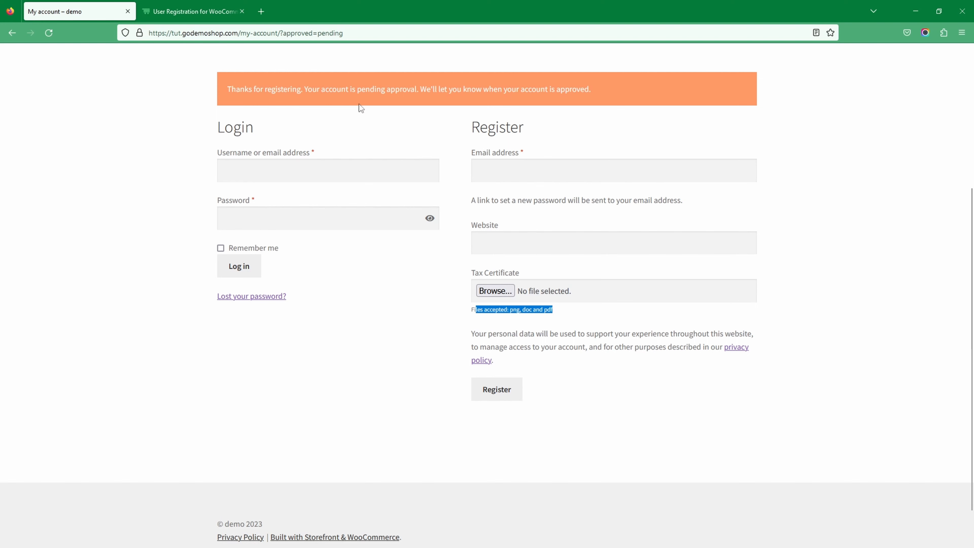
{"action": "left_click", "coordinate": [916, 11]}
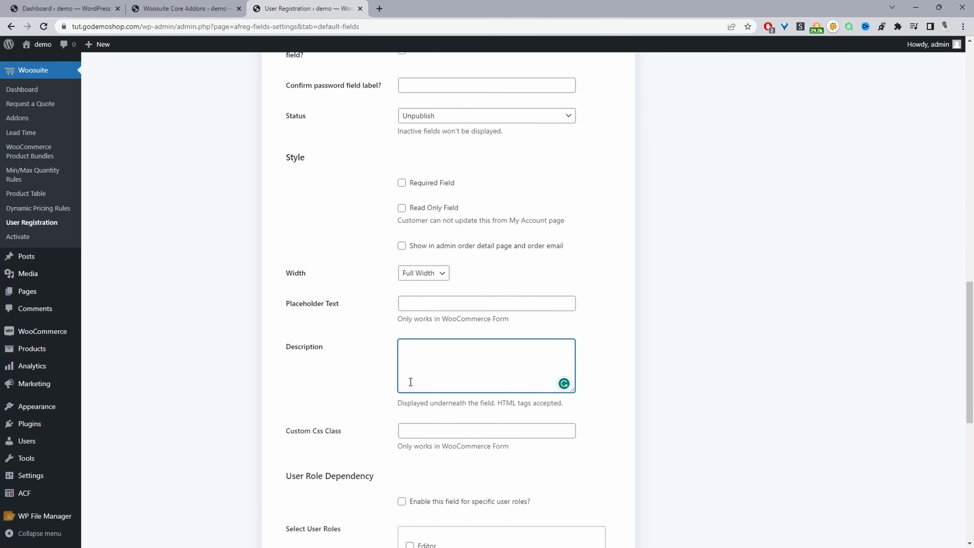
Step: Paste the copied hint into the Description and select the 'New Field' label
{"action": "type", "text": "les accepted: png, doc and pdf"}
{"action": "left_click", "coordinate": [405, 344]}
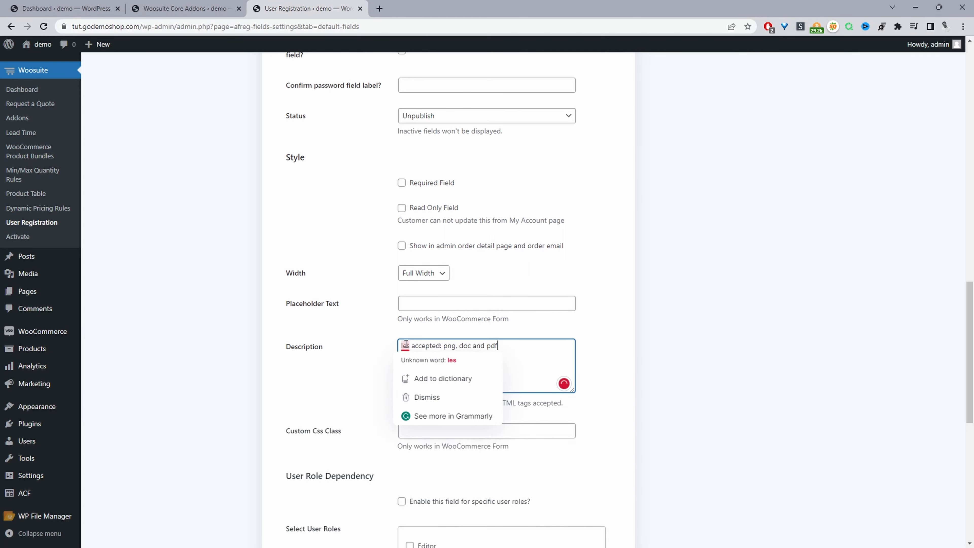
{"action": "scroll", "coordinate": [479, 315], "scroll_direction": "up", "scroll_amount": 10}
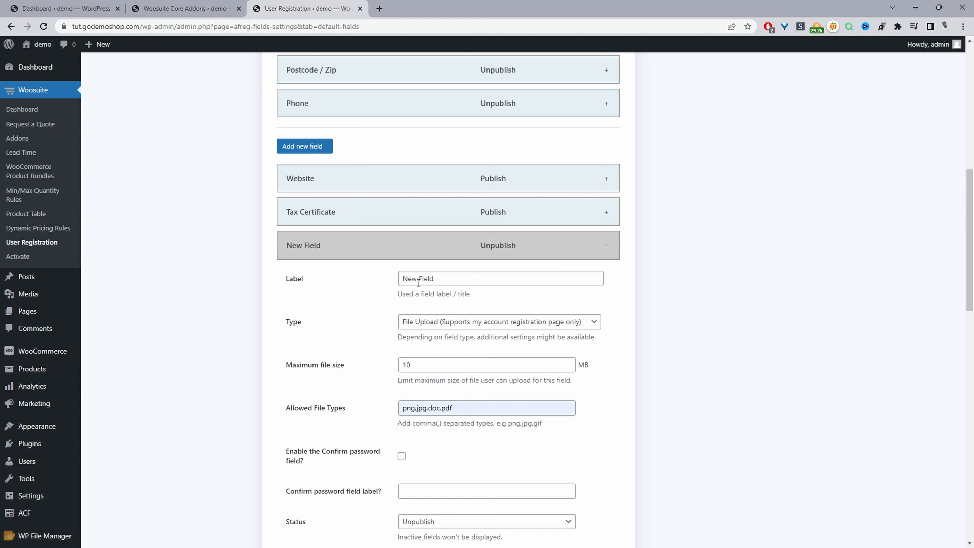
{"action": "left_click_drag", "start_coordinate": [437, 279], "coordinate": [402, 292]}
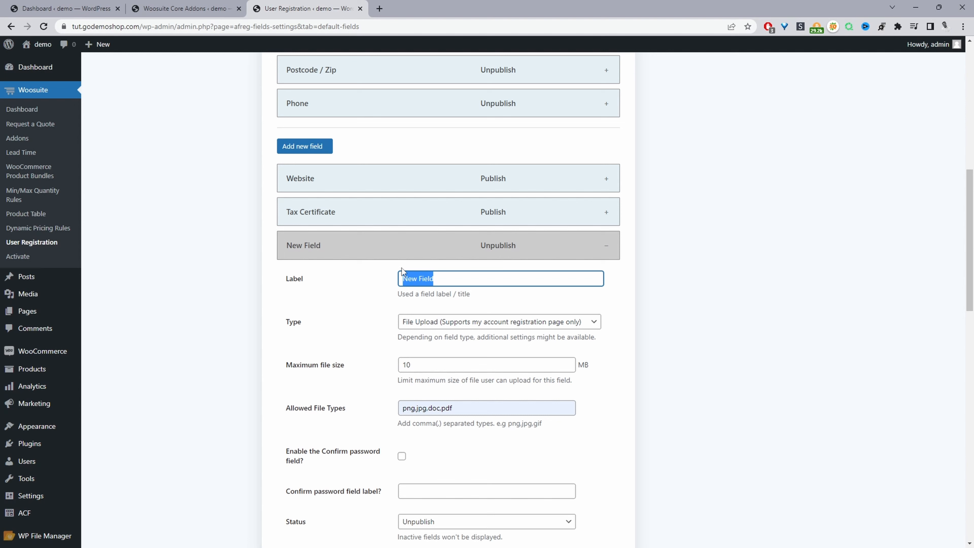
Step: Compare with the Tax Certificate field, then relabel New Field as 'File upload'
{"action": "left_click", "coordinate": [312, 221]}
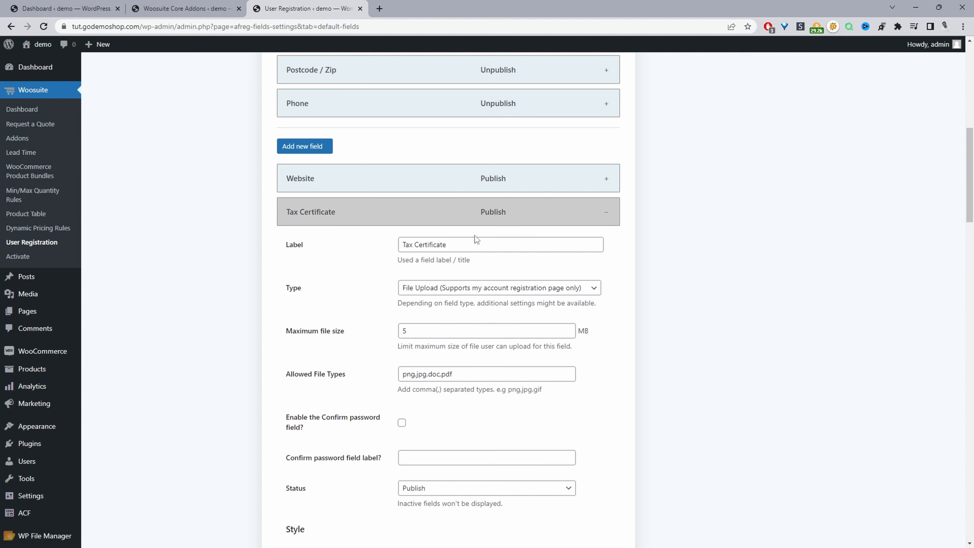
{"action": "triple_click", "coordinate": [464, 244]}
{"action": "left_click", "coordinate": [652, 272]}
{"action": "left_click_drag", "start_coordinate": [434, 277], "coordinate": [393, 282]}
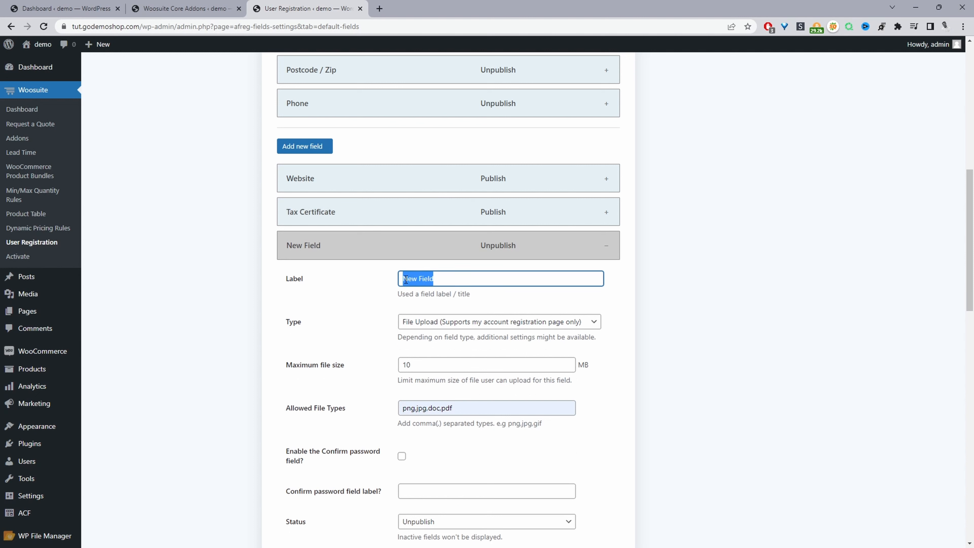
{"action": "type", "text": "File"}
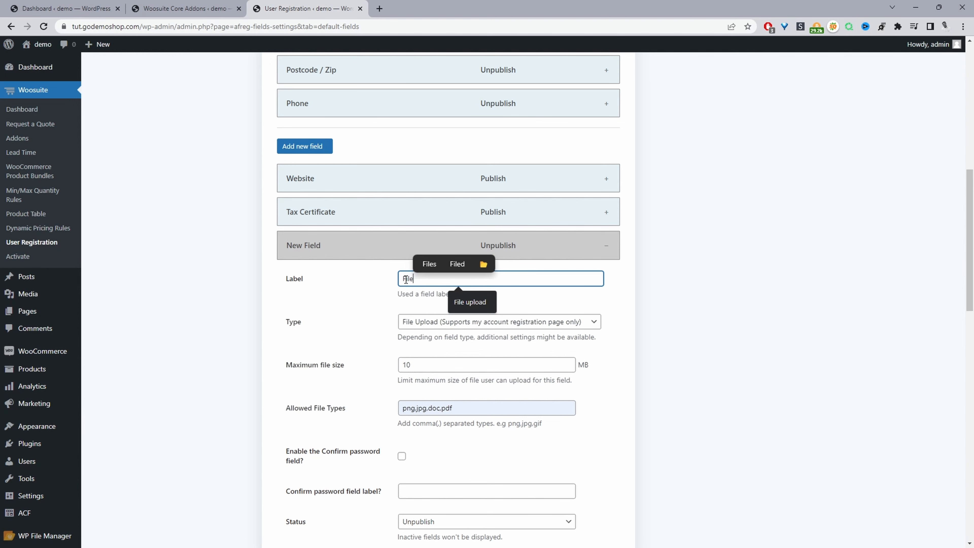
{"action": "scroll", "coordinate": [498, 315], "scroll_direction": "down", "scroll_amount": 10}
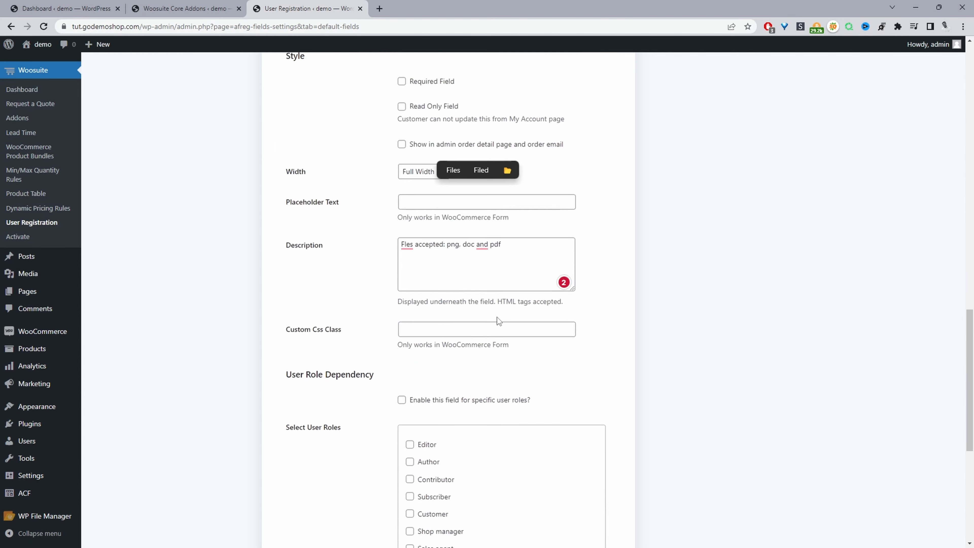
{"action": "scroll", "coordinate": [513, 317], "scroll_direction": "down", "scroll_amount": 3}
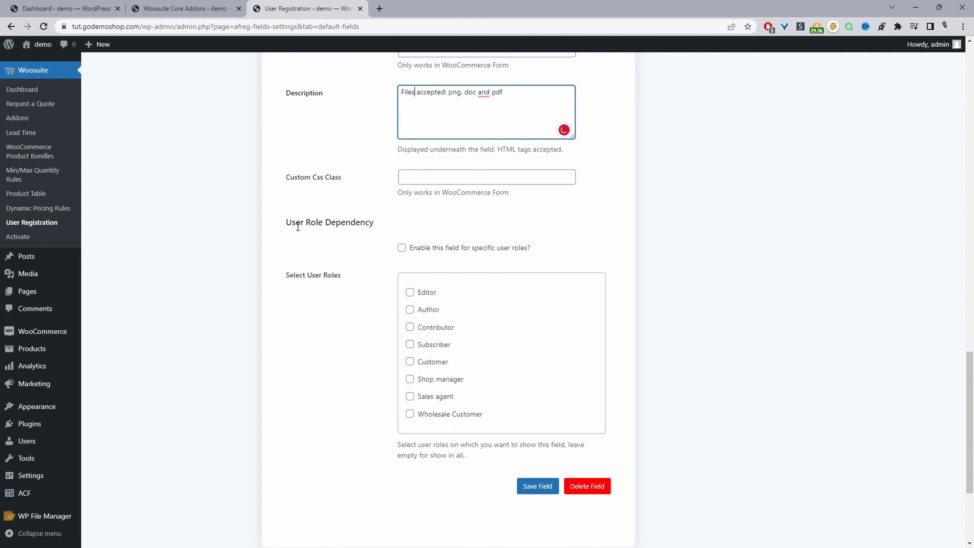
Step: Restrict the field to Wholesale Customer and Sales agent roles and save it
{"action": "left_click", "coordinate": [402, 248]}
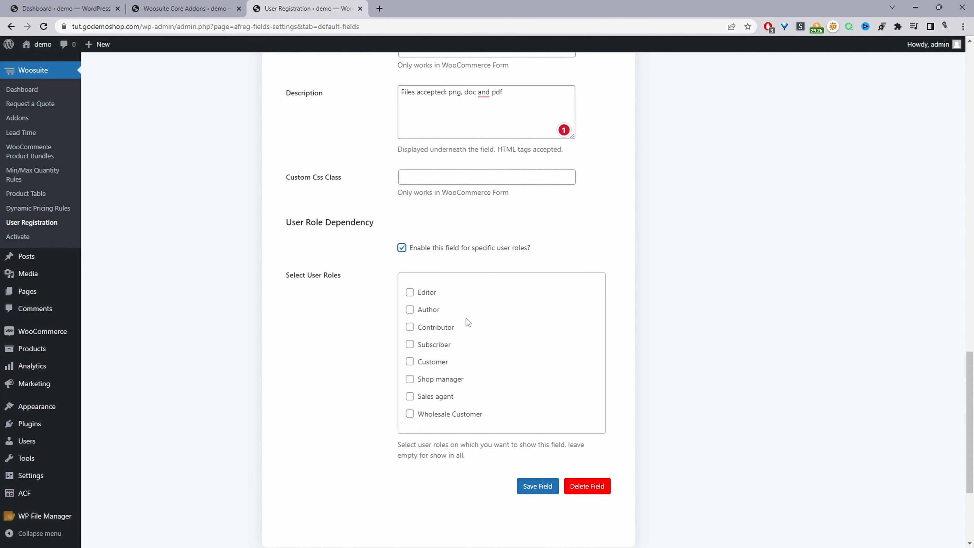
{"action": "left_click", "coordinate": [410, 414]}
{"action": "left_click", "coordinate": [409, 396]}
{"action": "left_click", "coordinate": [529, 486]}
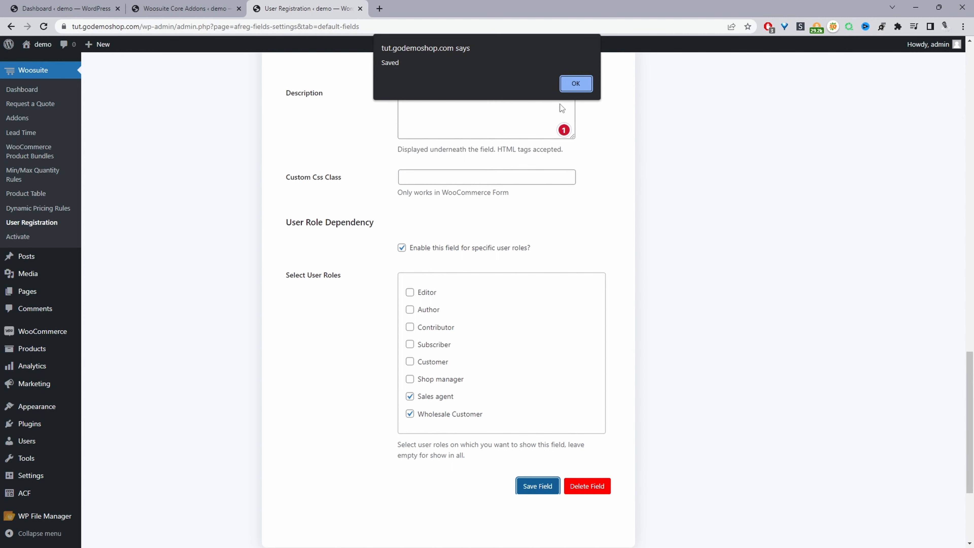
{"action": "left_click", "coordinate": [572, 81]}
Step: Untick both roles, turn off role dependency, and save the field again
{"action": "left_click", "coordinate": [409, 397]}
{"action": "left_click", "coordinate": [410, 414]}
{"action": "left_click", "coordinate": [401, 248]}
{"action": "left_click", "coordinate": [537, 489]}
{"action": "scroll", "coordinate": [598, 215], "scroll_direction": "up", "scroll_amount": 10}
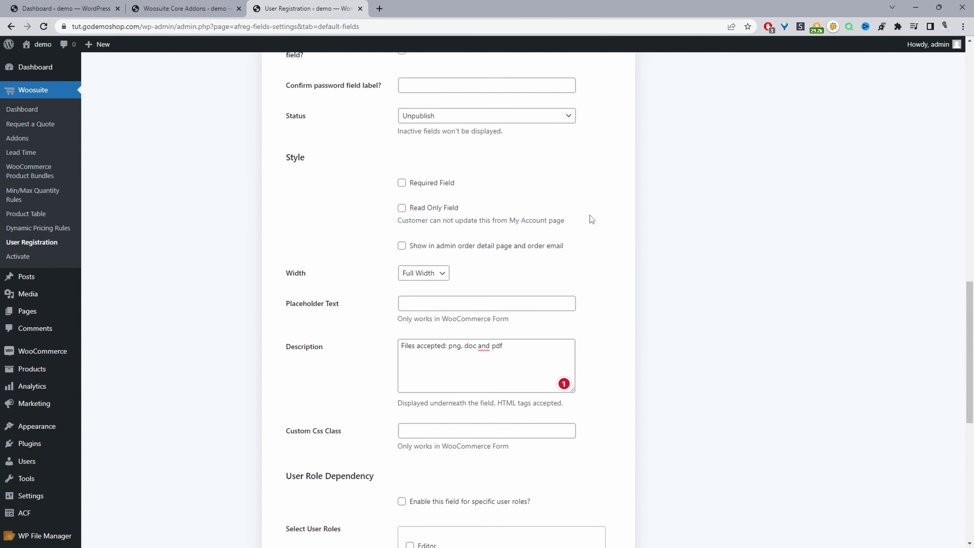
Step: Delete the Tax Certificate field and confirm its removal
{"action": "scroll", "coordinate": [515, 216], "scroll_direction": "up", "scroll_amount": 5}
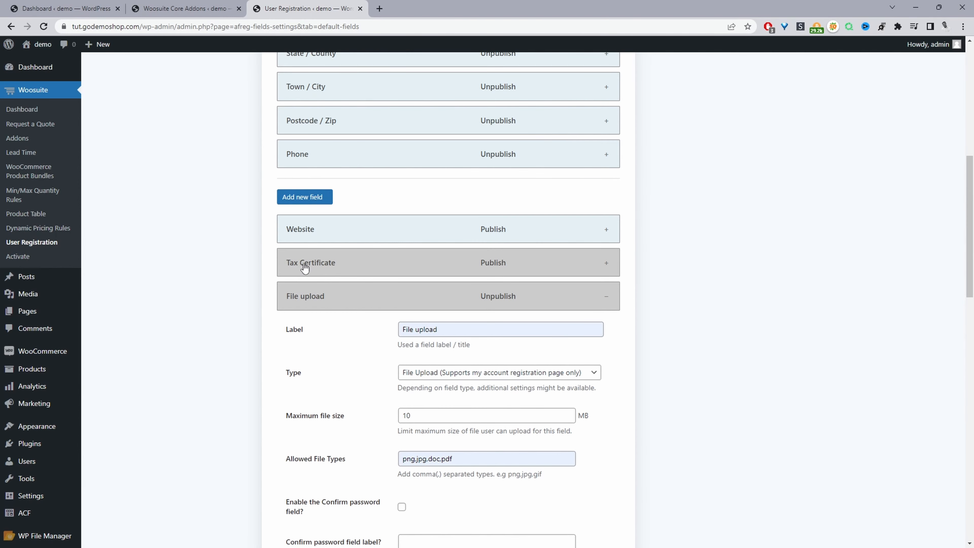
{"action": "left_click", "coordinate": [311, 268]}
{"action": "scroll", "coordinate": [453, 299], "scroll_direction": "down", "scroll_amount": 12}
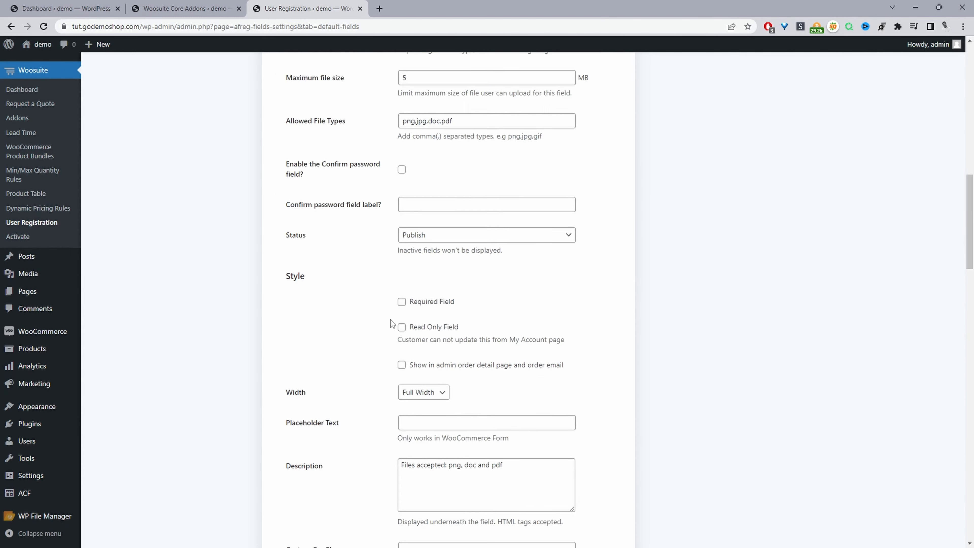
{"action": "scroll", "coordinate": [459, 313], "scroll_direction": "down", "scroll_amount": 11}
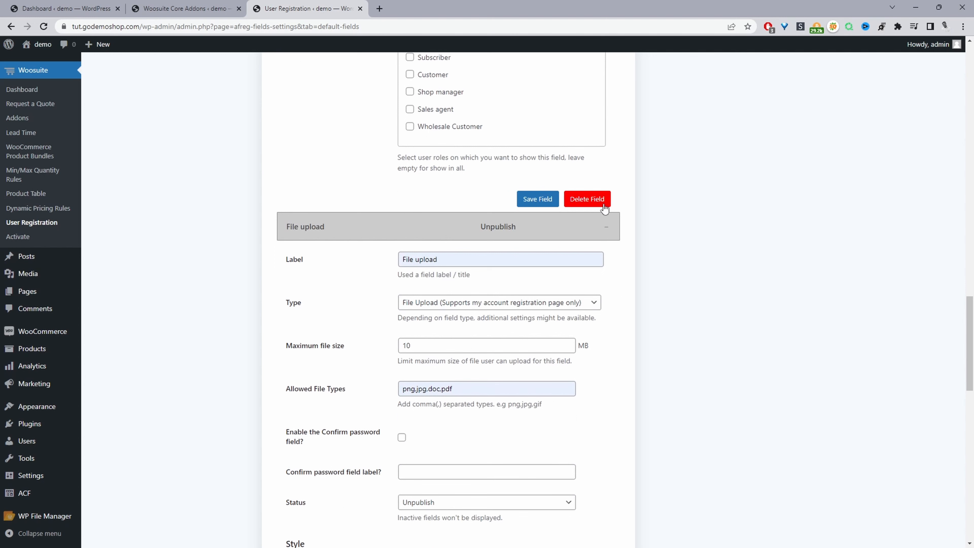
{"action": "left_click", "coordinate": [601, 199]}
{"action": "left_click", "coordinate": [537, 78]}
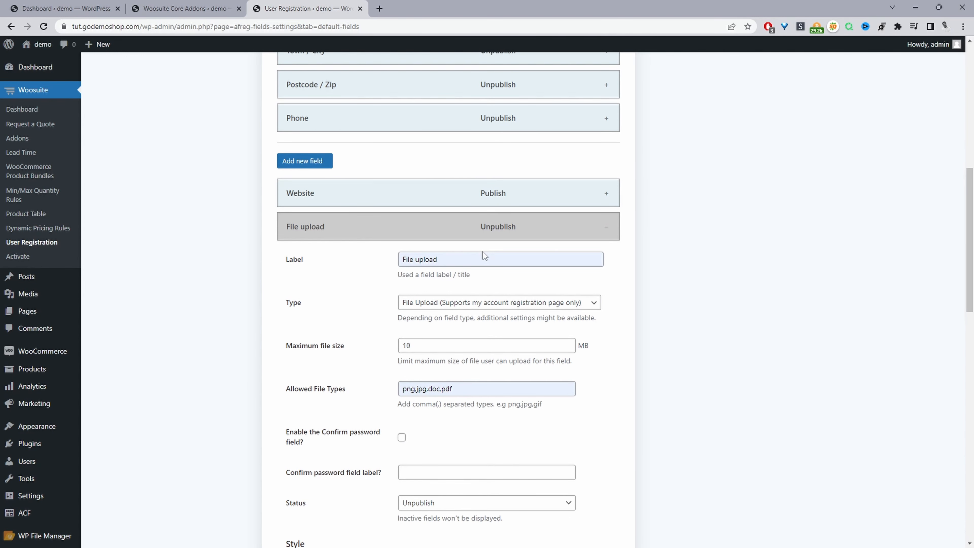
Step: Set the File upload field's Status to Publish
{"action": "scroll", "coordinate": [483, 251], "scroll_direction": "down", "scroll_amount": 4}
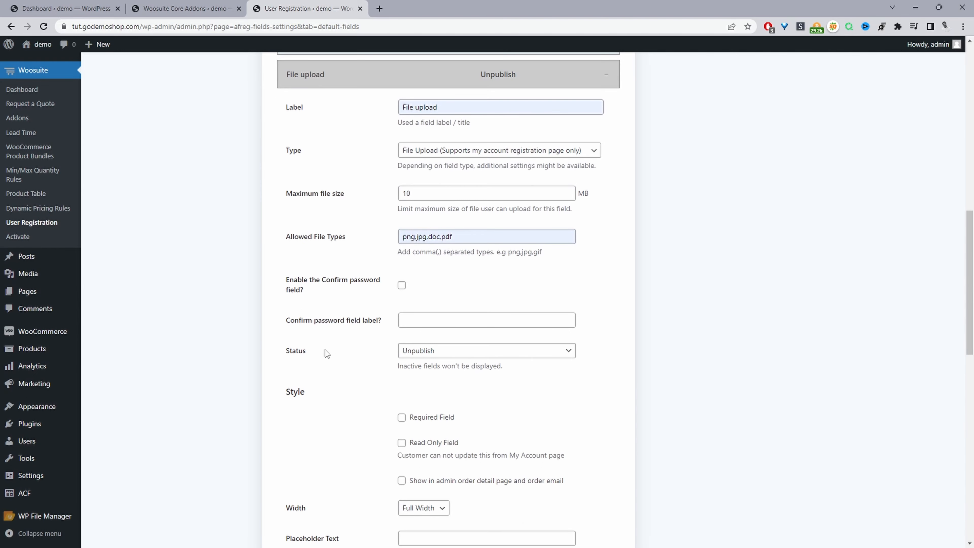
{"action": "left_click", "coordinate": [431, 357]}
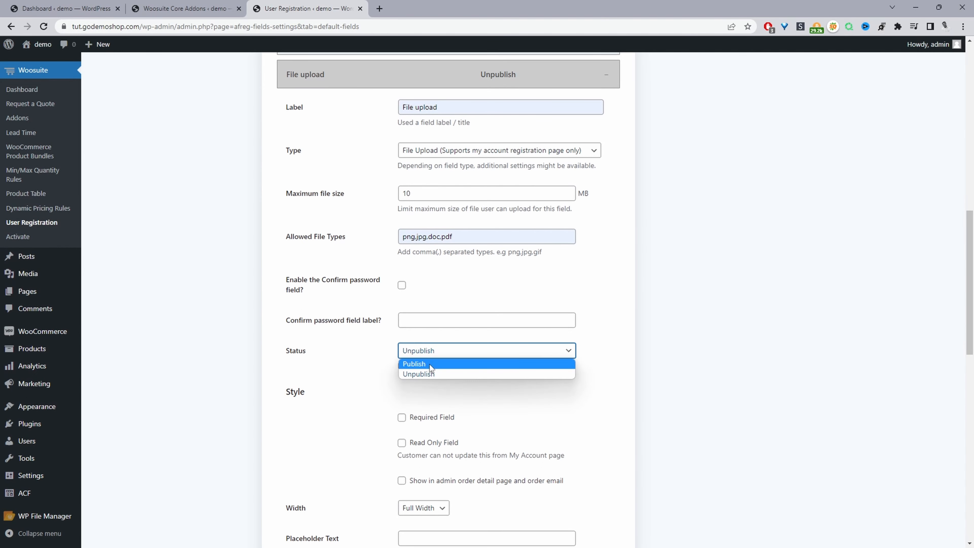
{"action": "left_click", "coordinate": [431, 363]}
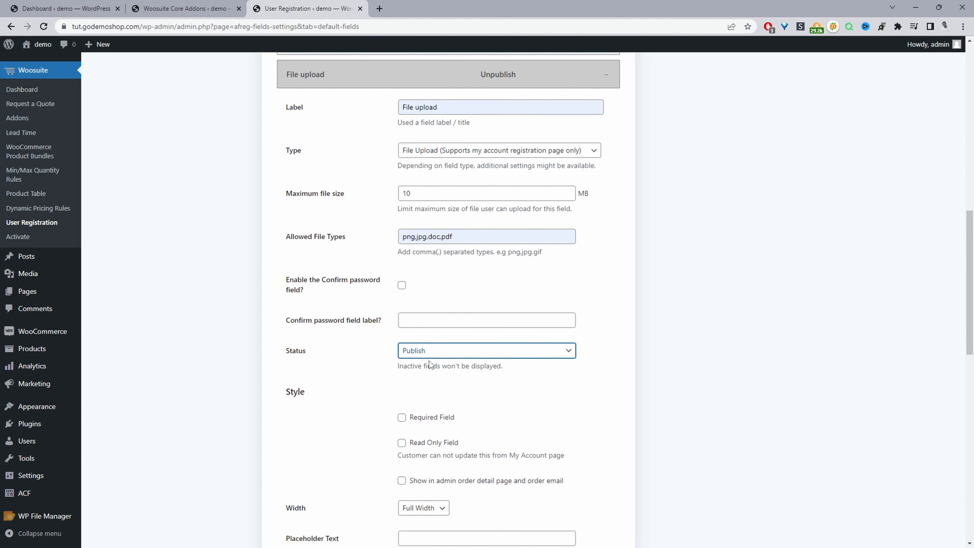
{"action": "scroll", "coordinate": [536, 322], "scroll_direction": "up", "scroll_amount": 15}
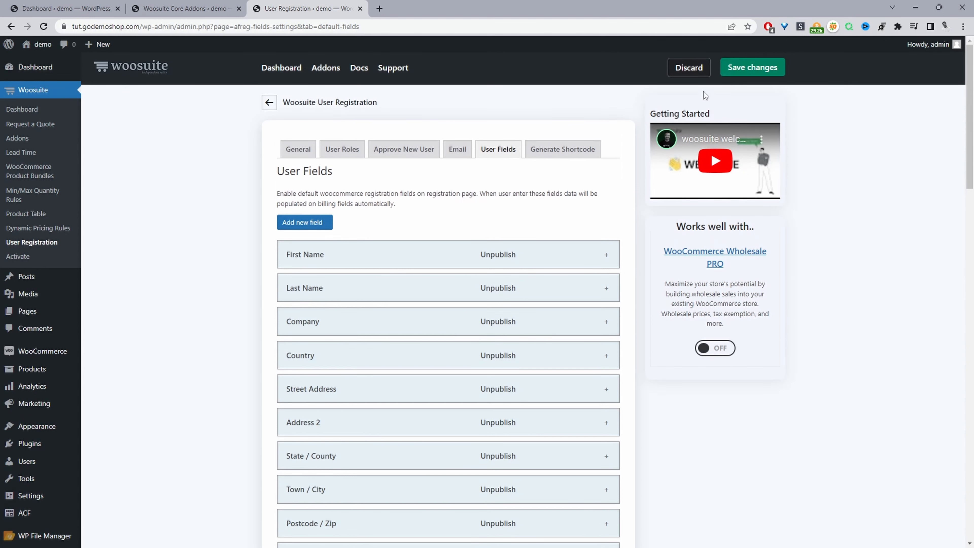
Step: Save changes and verify File upload shows in the My account Register form
{"action": "left_click", "coordinate": [751, 69]}
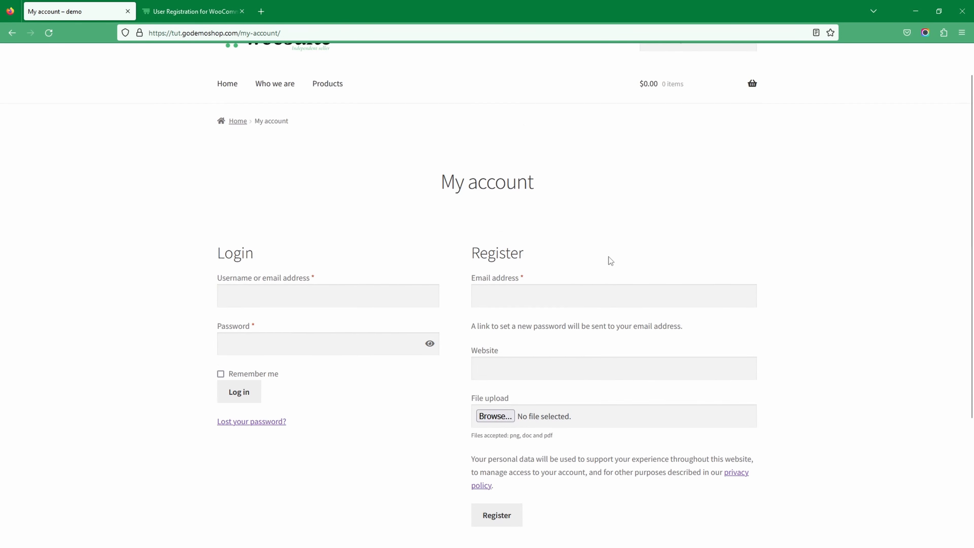
{"action": "scroll", "coordinate": [584, 280], "scroll_direction": "down", "scroll_amount": 3}
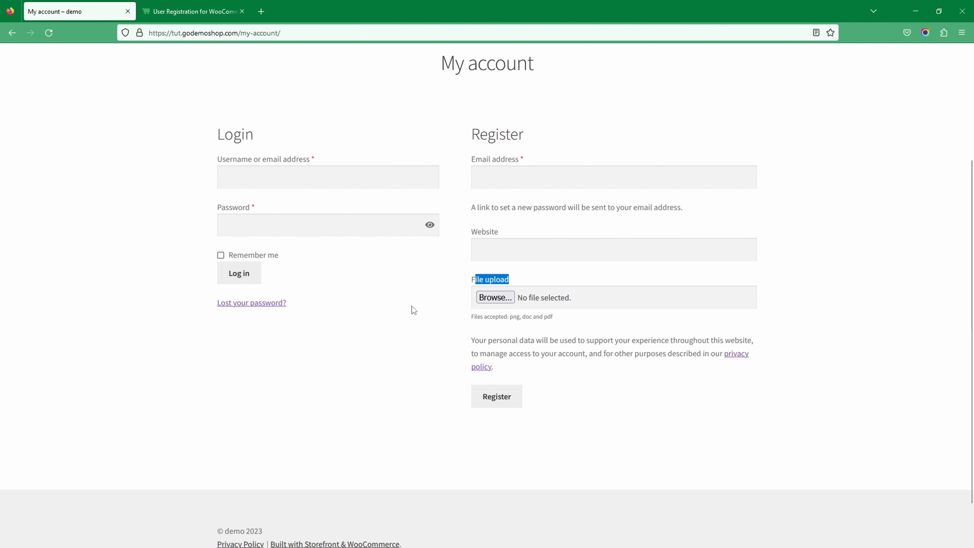
{"action": "left_click", "coordinate": [922, 10]}
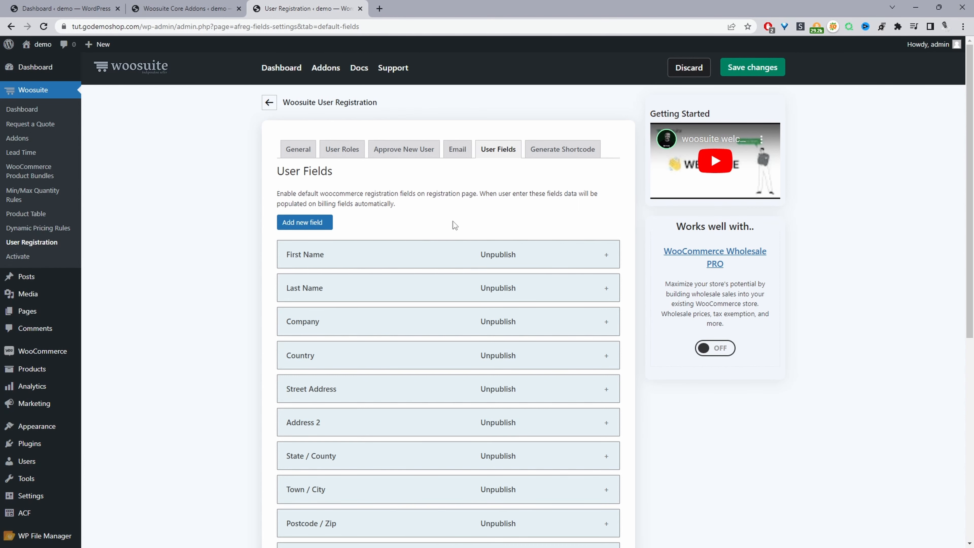
Step: Expand the File upload field and turn on 'Enable this field for specific user roles?'
{"action": "scroll", "coordinate": [460, 226], "scroll_direction": "down", "scroll_amount": 8}
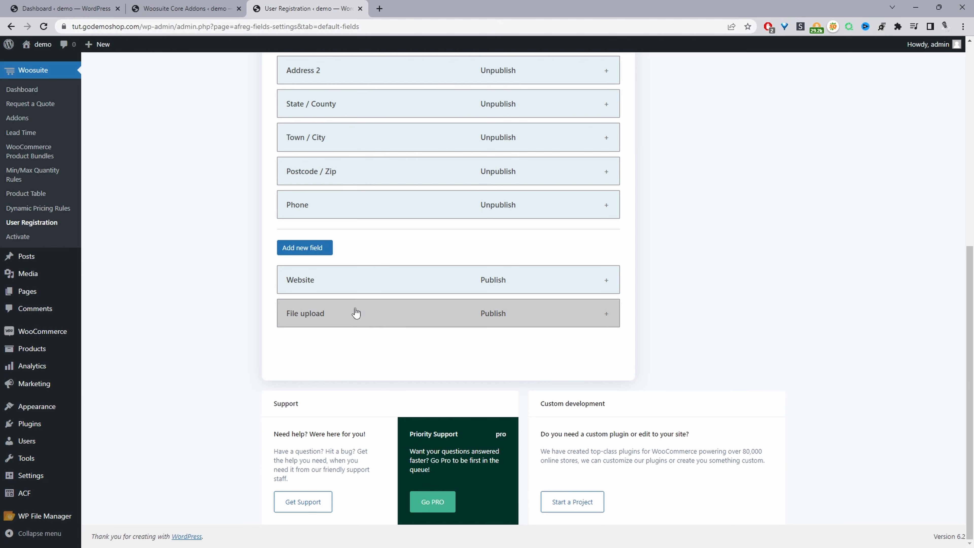
{"action": "left_click", "coordinate": [391, 324]}
{"action": "scroll", "coordinate": [466, 353], "scroll_direction": "down", "scroll_amount": 1}
{"action": "scroll", "coordinate": [466, 352], "scroll_direction": "down", "scroll_amount": 15}
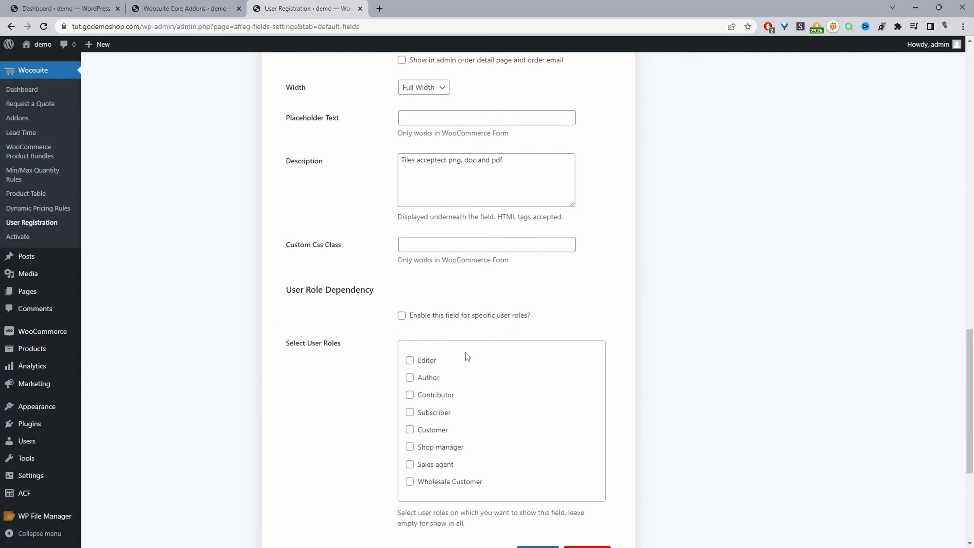
{"action": "left_click", "coordinate": [402, 315]}
Step: Tick the Customer and Wholesale Customer roles, then save the field and dismiss the confirmation
{"action": "double_click", "coordinate": [411, 432]}
{"action": "left_click", "coordinate": [410, 431]}
{"action": "left_click", "coordinate": [412, 482]}
{"action": "scroll", "coordinate": [523, 489], "scroll_direction": "down", "scroll_amount": 5}
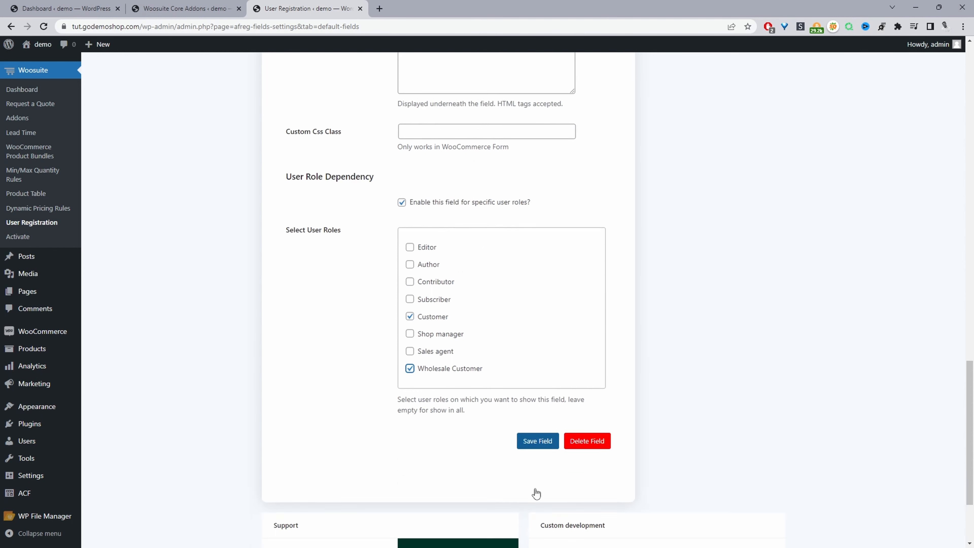
{"action": "scroll", "coordinate": [518, 365], "scroll_direction": "up", "scroll_amount": 2}
{"action": "left_click", "coordinate": [539, 421]}
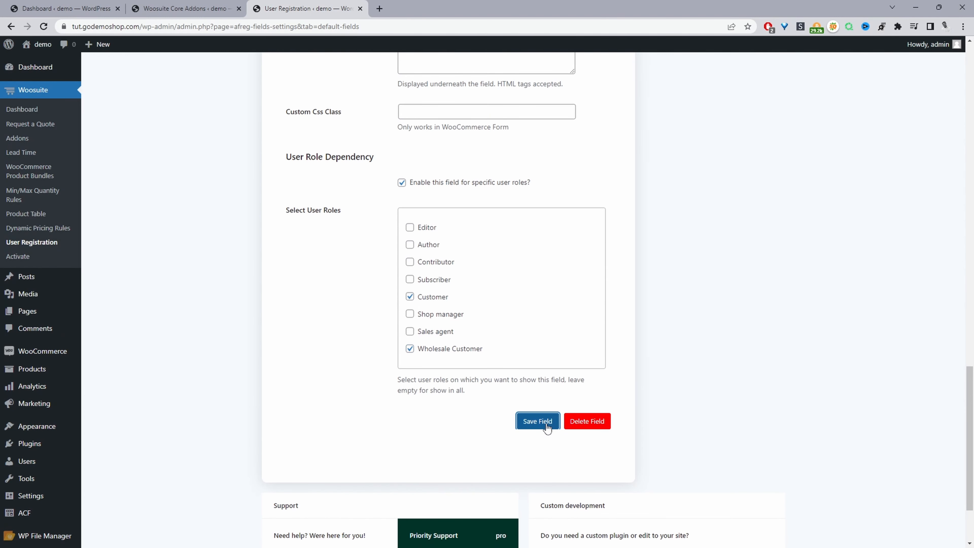
{"action": "key", "text": "Return"}
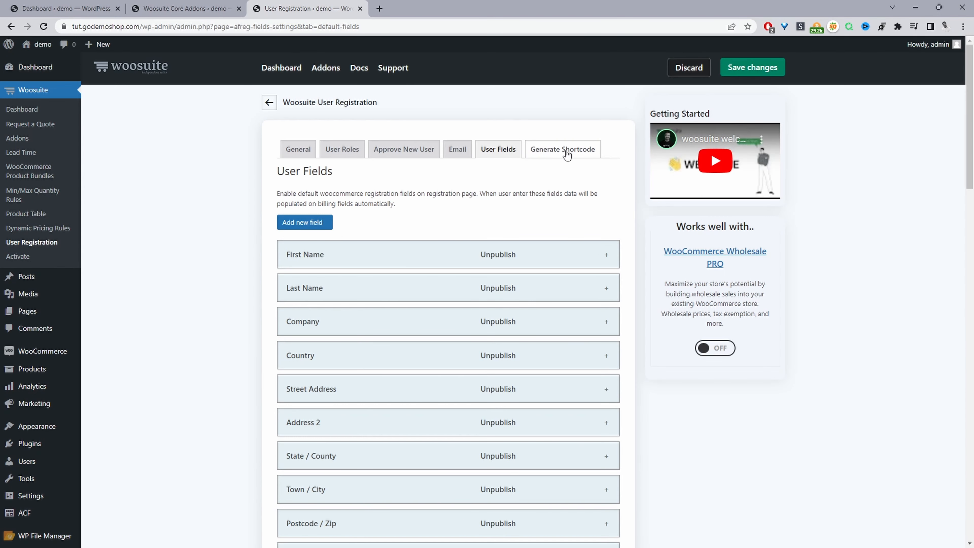
Step: Generate the Customer-only shortcode [woos_registration_form user_roles="customer"] and copy it to the clipboard
{"action": "left_click", "coordinate": [558, 156]}
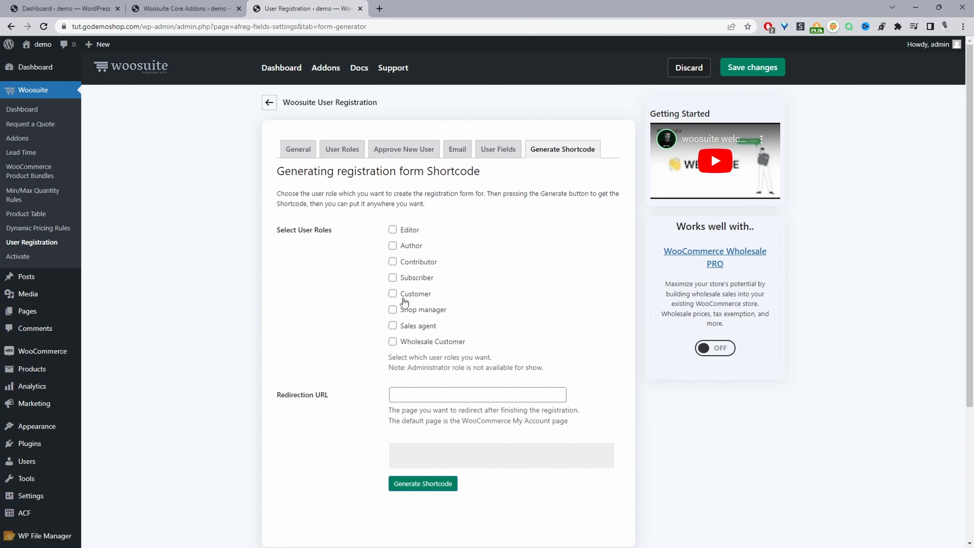
{"action": "left_click", "coordinate": [391, 296]}
{"action": "left_click", "coordinate": [424, 484]}
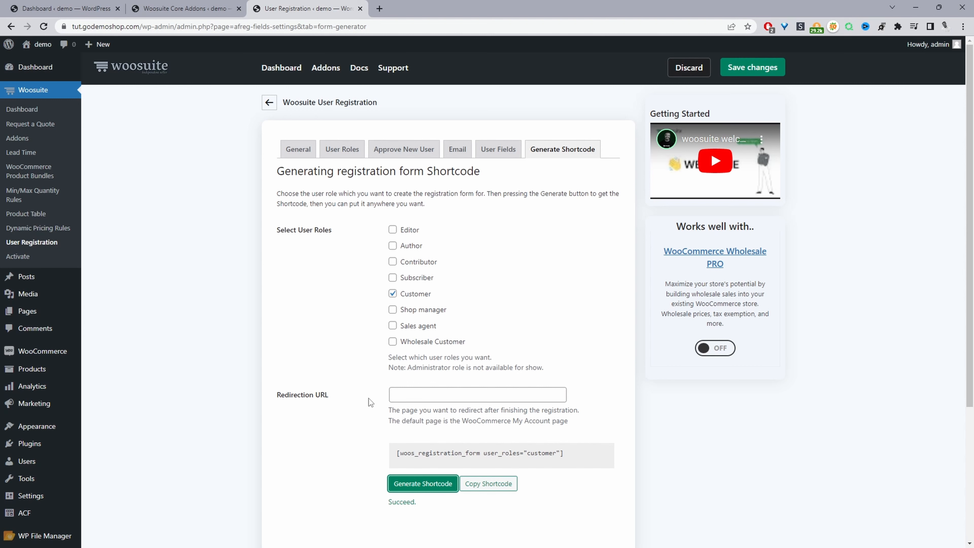
{"action": "left_click", "coordinate": [484, 482]}
{"action": "left_click", "coordinate": [481, 486]}
Step: Create a new page titled 'REg' containing the pasted customer registration shortcode and publish it
{"action": "mouse_move", "coordinate": [97, 44]}
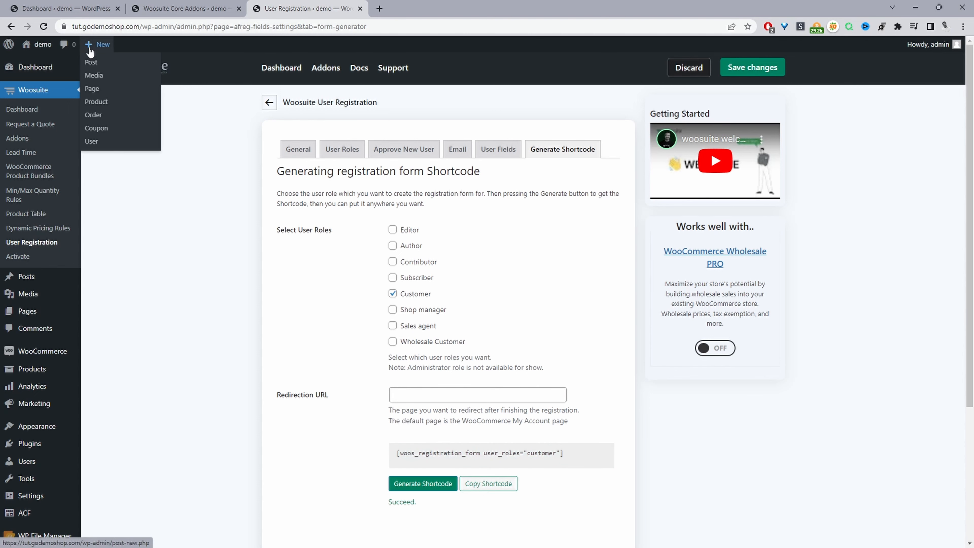
{"action": "left_click", "coordinate": [101, 94], "text": "ctrl"}
{"action": "left_click", "coordinate": [425, 9]}
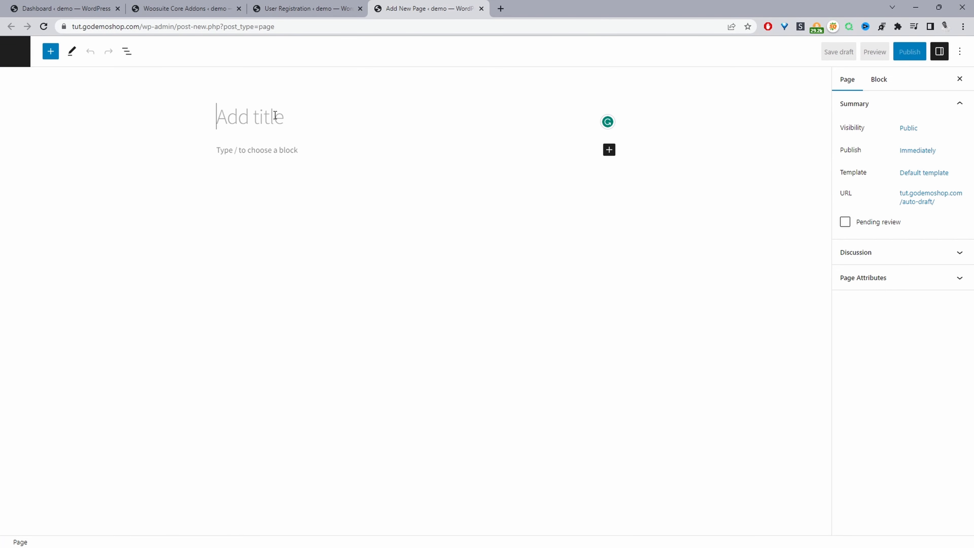
{"action": "type", "text": "REg"}
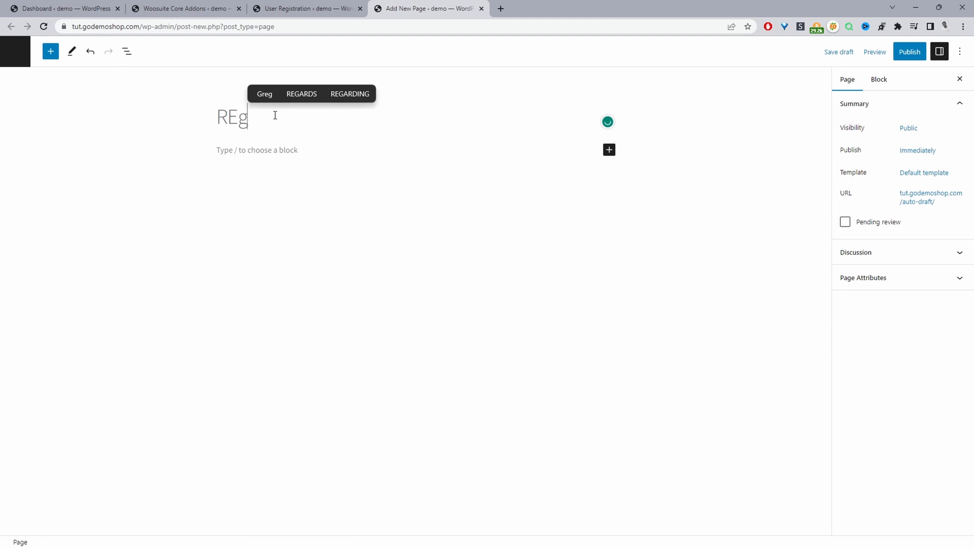
{"action": "left_click", "coordinate": [248, 153]}
{"action": "key", "text": "ctrl+v"}
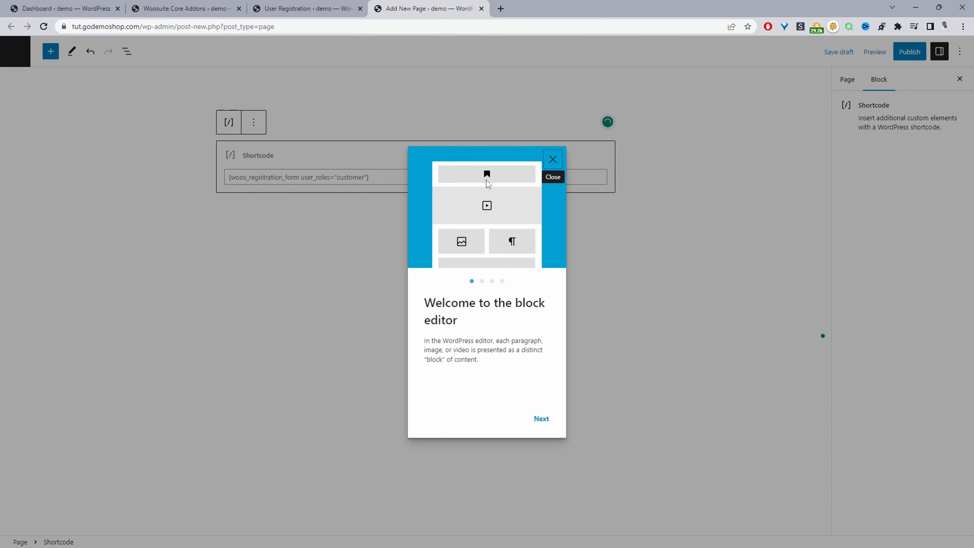
{"action": "left_click", "coordinate": [553, 160]}
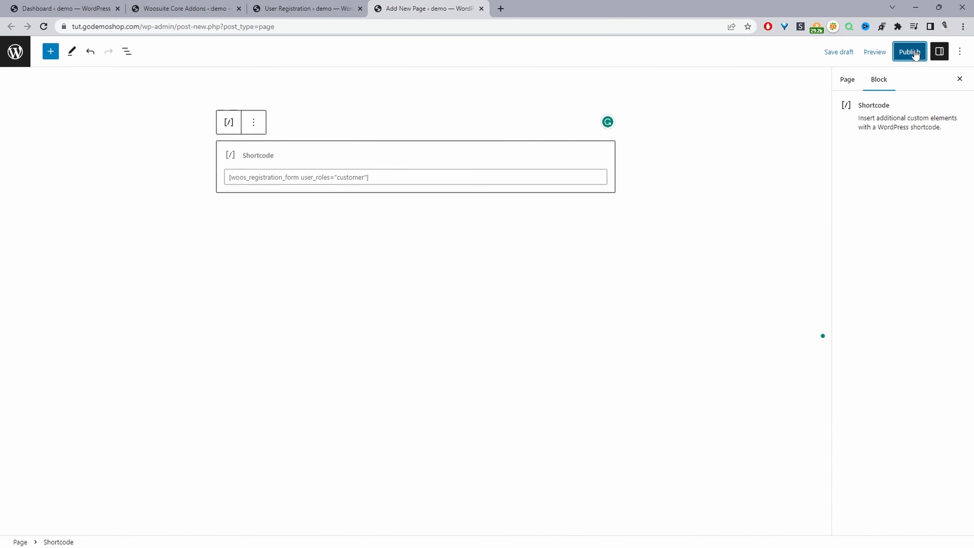
{"action": "left_click", "coordinate": [916, 54]}
{"action": "left_click", "coordinate": [871, 51]}
Step: Copy the published page's link and load its /reg/ address in the storefront browser
{"action": "right_click", "coordinate": [869, 163]}
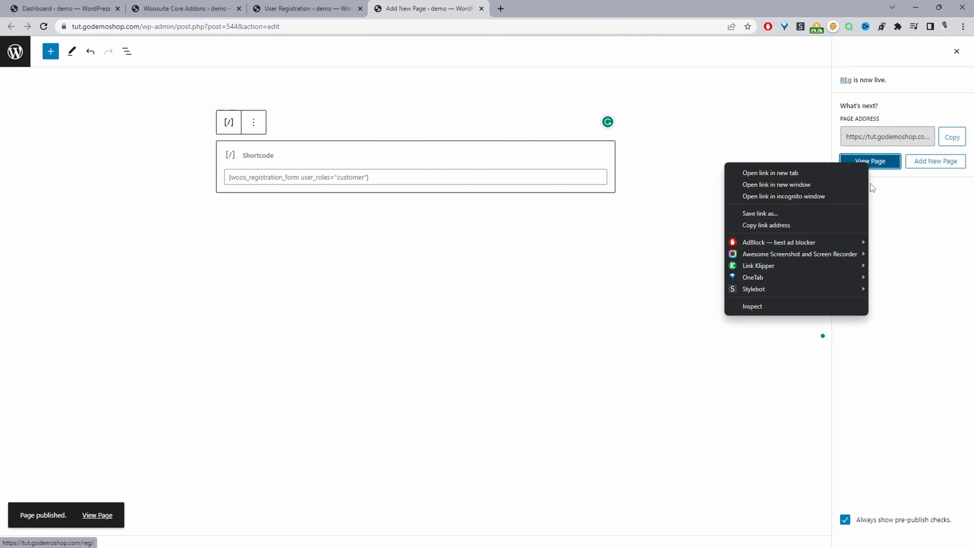
{"action": "left_click", "coordinate": [784, 226]}
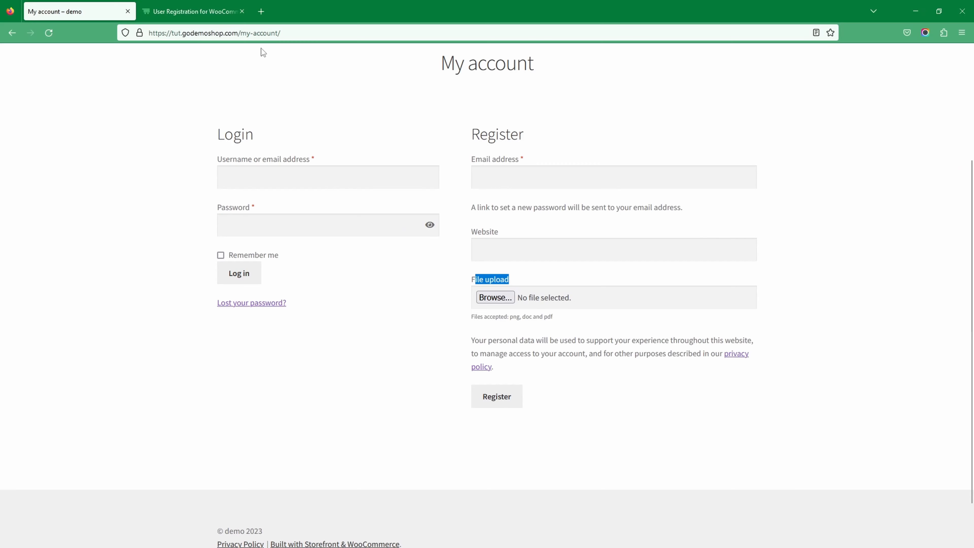
{"action": "left_click", "coordinate": [258, 34]}
{"action": "key", "text": "ctrl+a"}
{"action": "key", "text": "ctrl+v"}
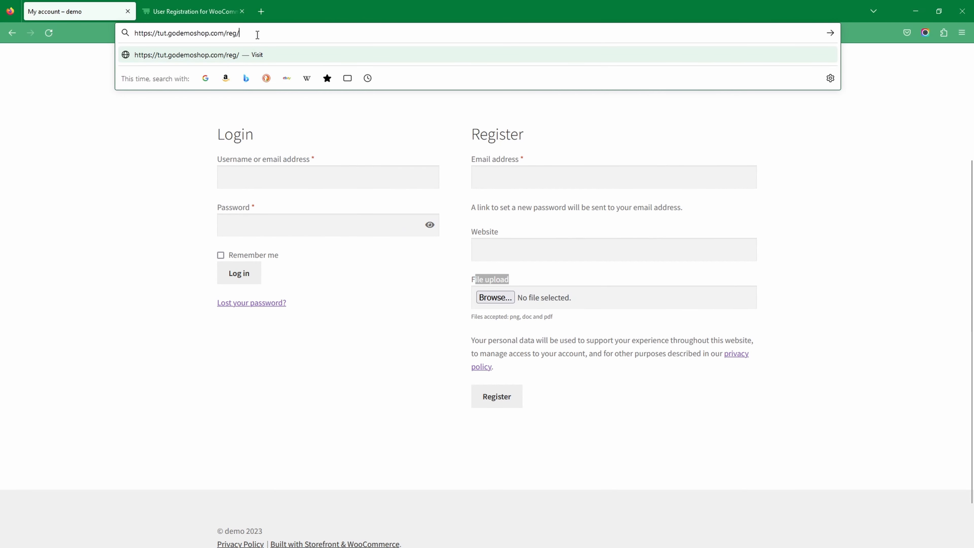
{"action": "key", "text": "Return"}
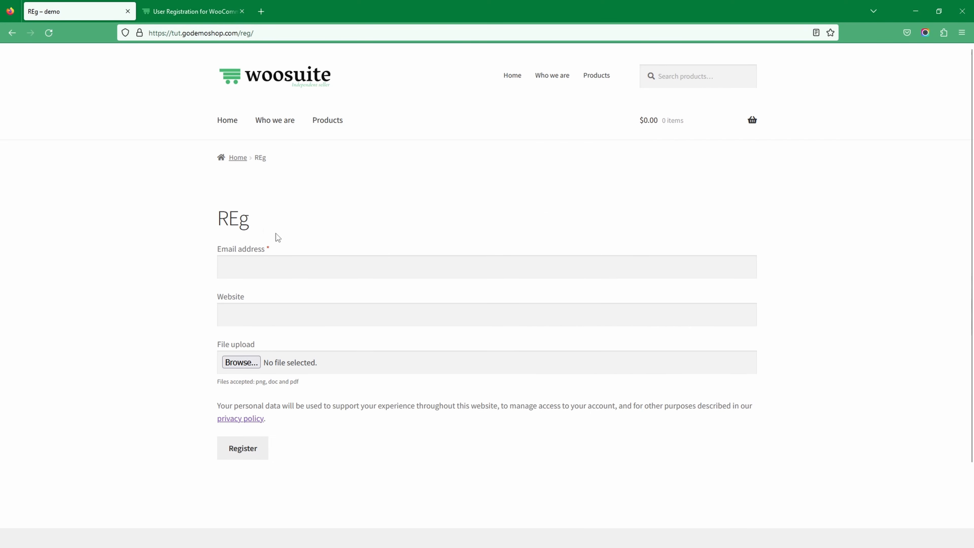